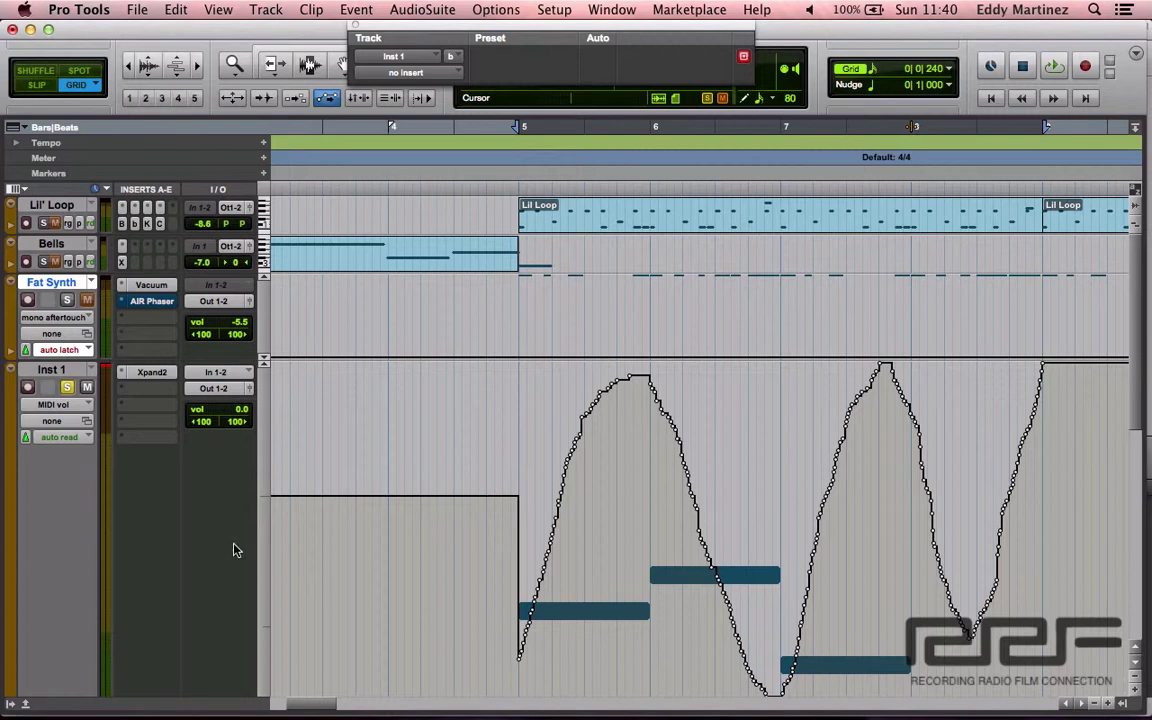
# Step: Audition the looped section and insert the multichannel Compressor/Limiter Dyn 3 (stereo) below Xpand2 on the Inst 1 track
pyautogui.press('space')
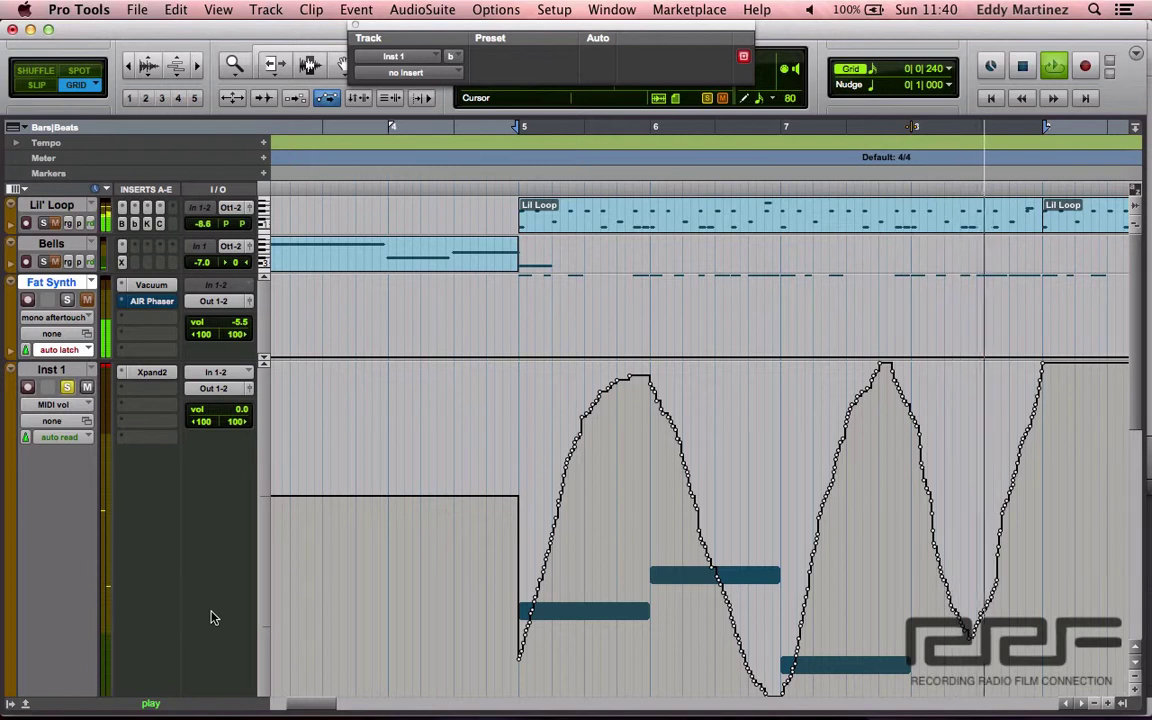
pyautogui.press('space')
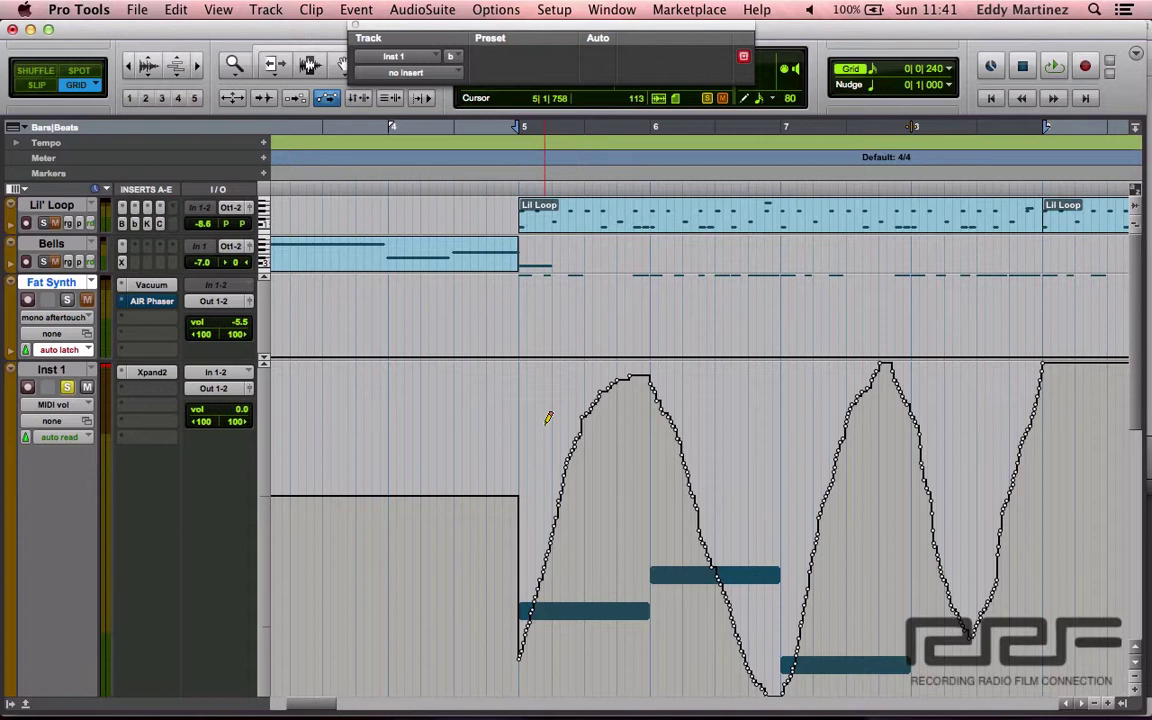
pyautogui.click(163, 393)
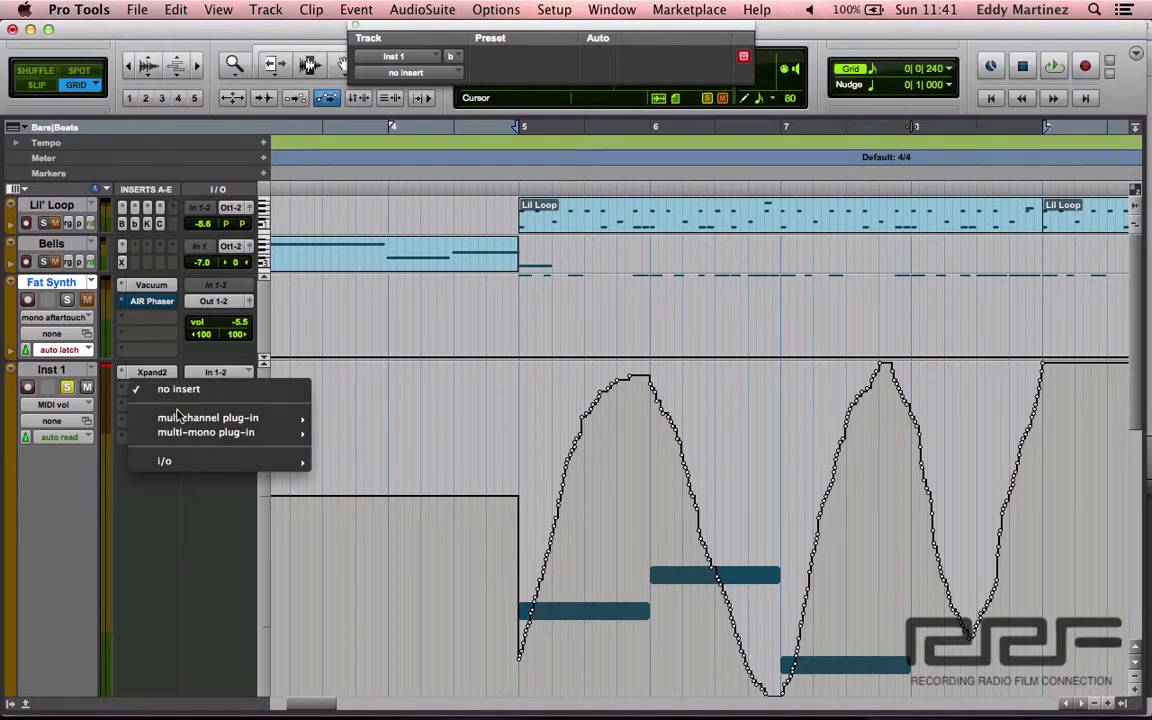
pyautogui.moveTo(250, 418)
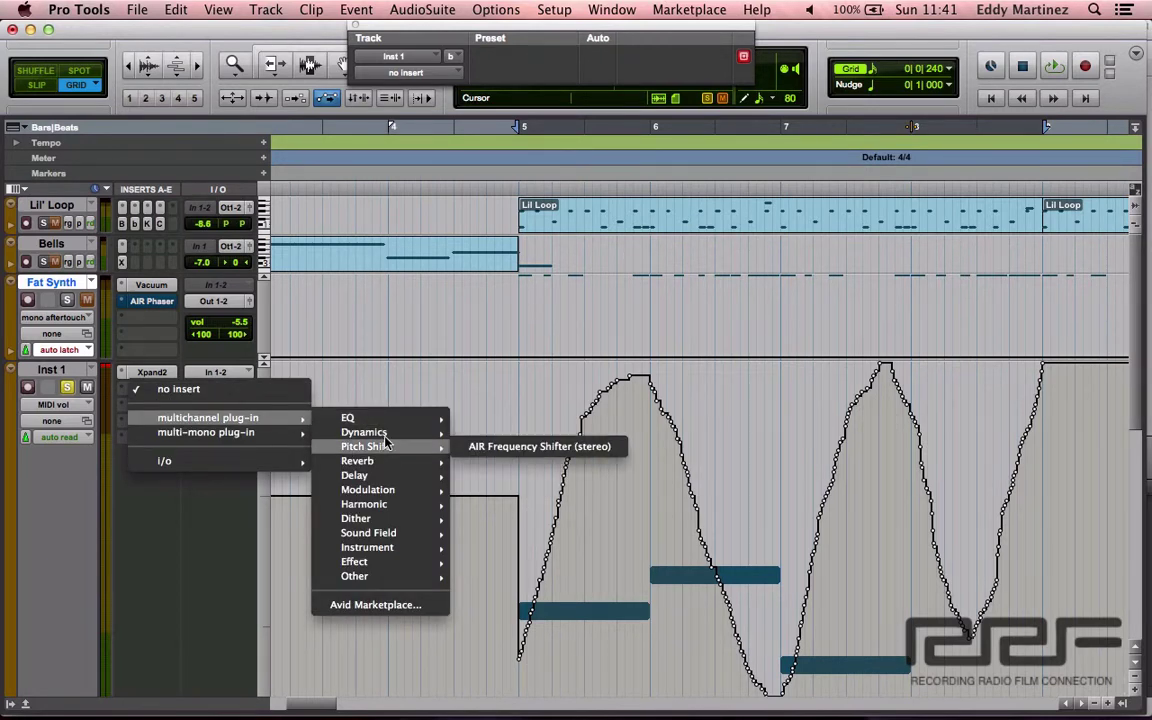
pyautogui.moveTo(365, 432)
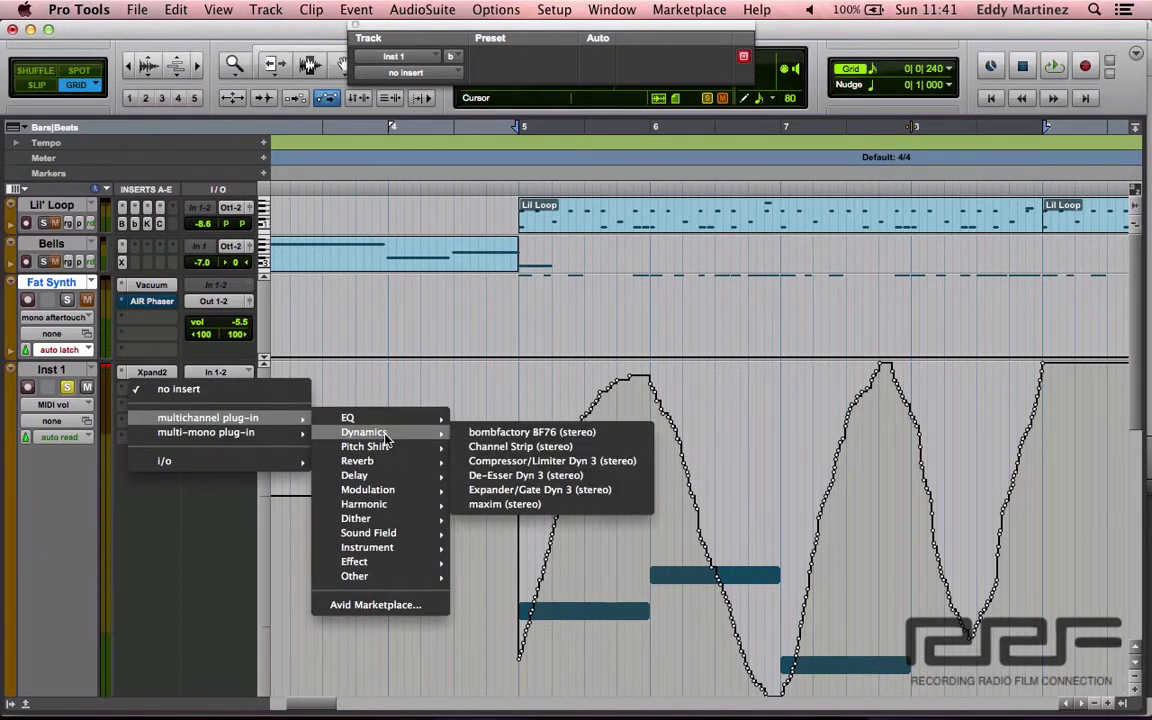
pyautogui.click(548, 462)
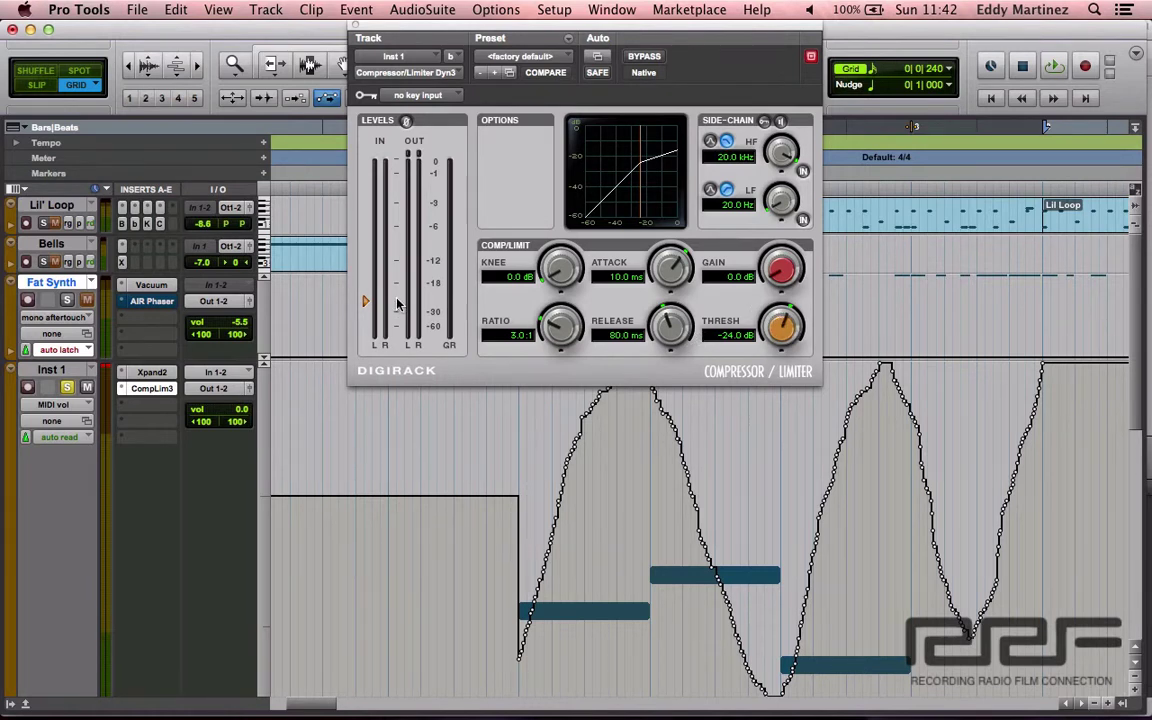
pyautogui.press('space')
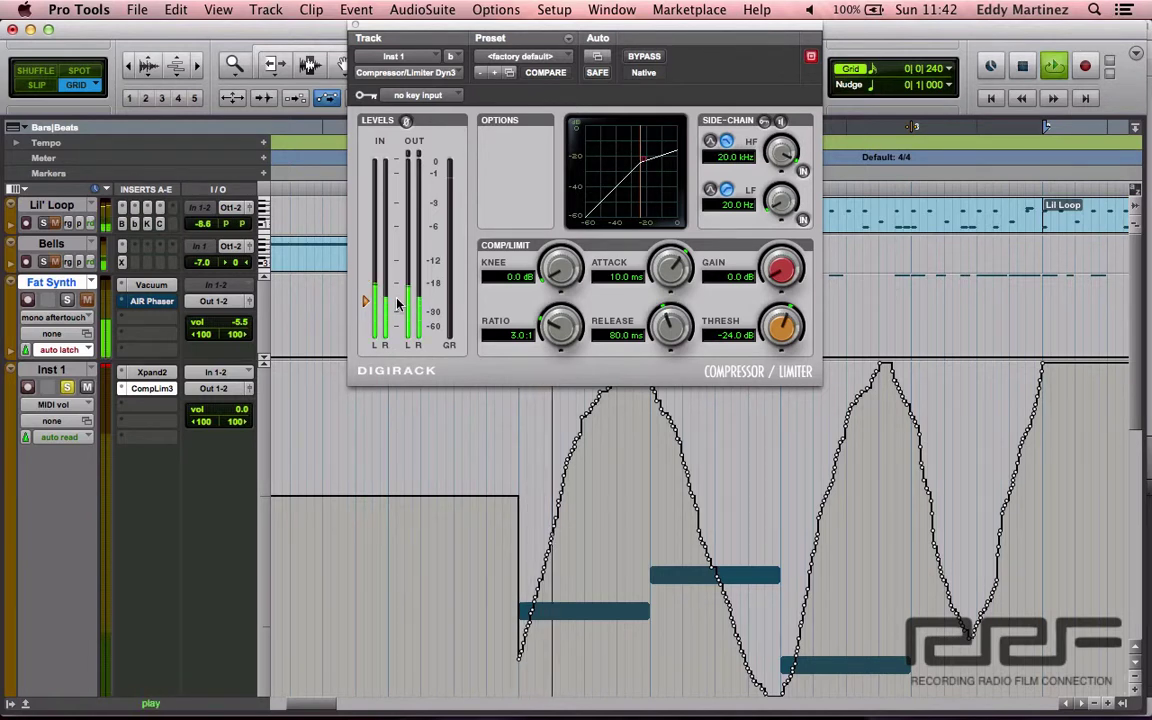
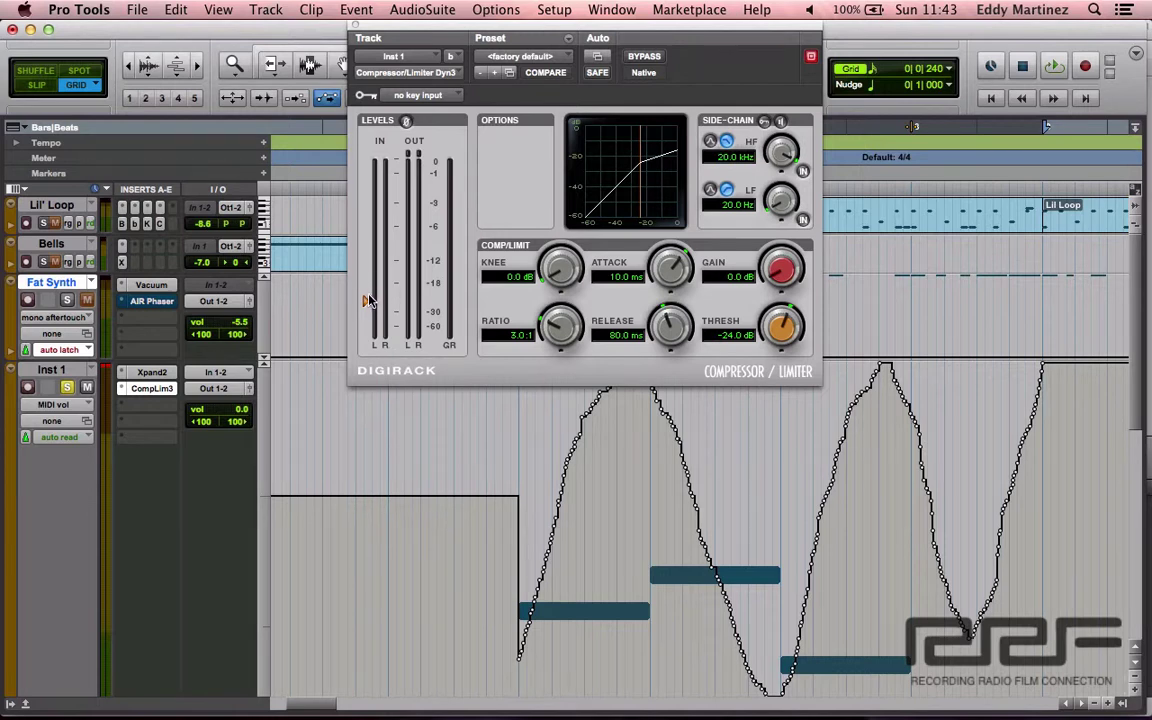
# Step: Lower the compressor's controls to ratio 1:1, attack 10.0 us, release 5.0 ms and threshold -60.0 dB
pyautogui.click(547, 58)
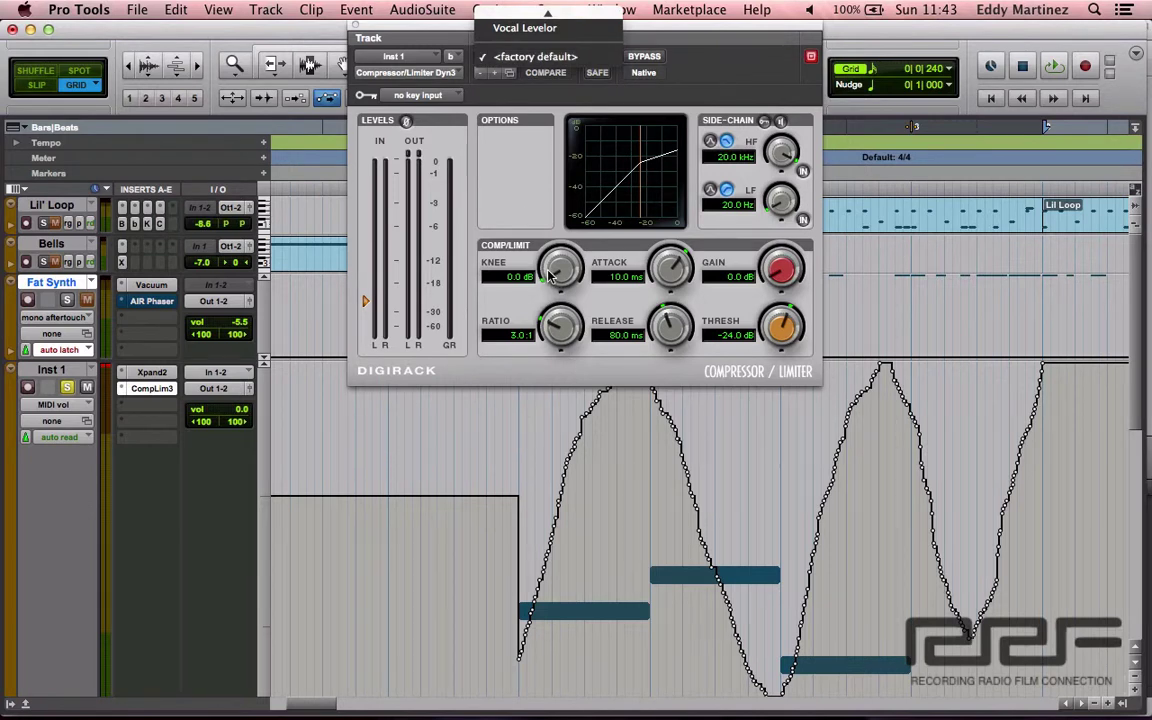
pyautogui.click(492, 244)
pyautogui.moveTo(560, 305); pyautogui.dragTo(560, 350)
pyautogui.moveTo(668, 281); pyautogui.dragTo(700, 586)
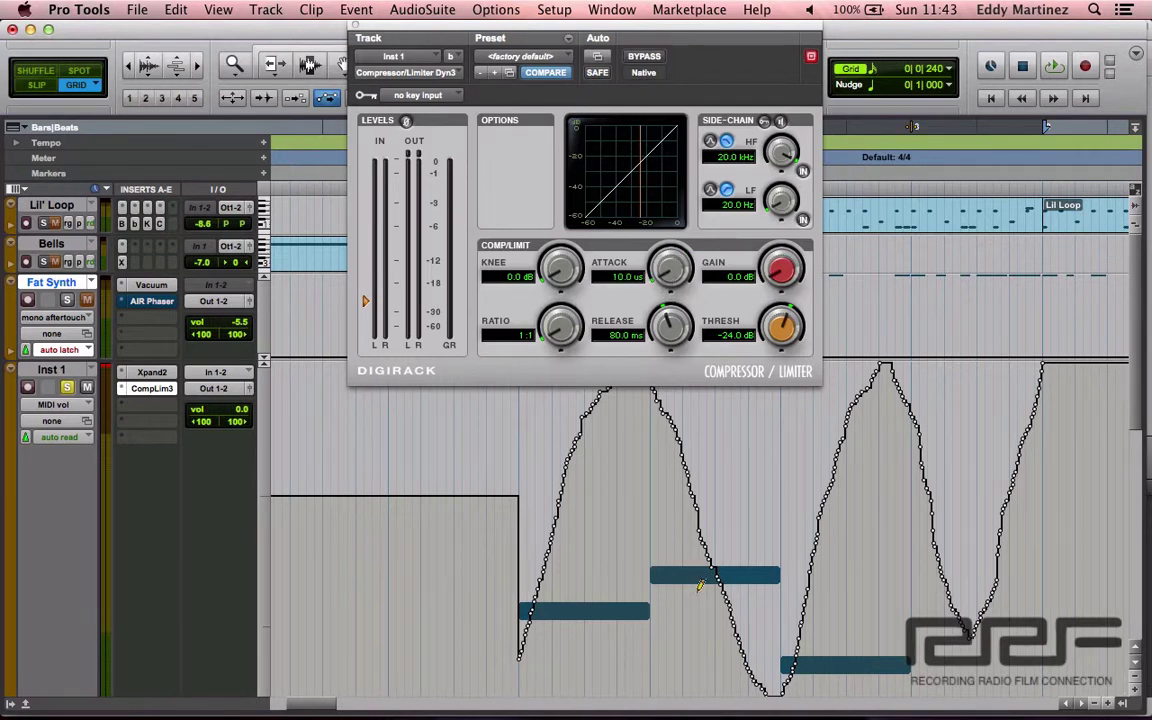
pyautogui.moveTo(668, 326); pyautogui.dragTo(681, 482)
pyautogui.moveTo(784, 350); pyautogui.dragTo(776, 615)
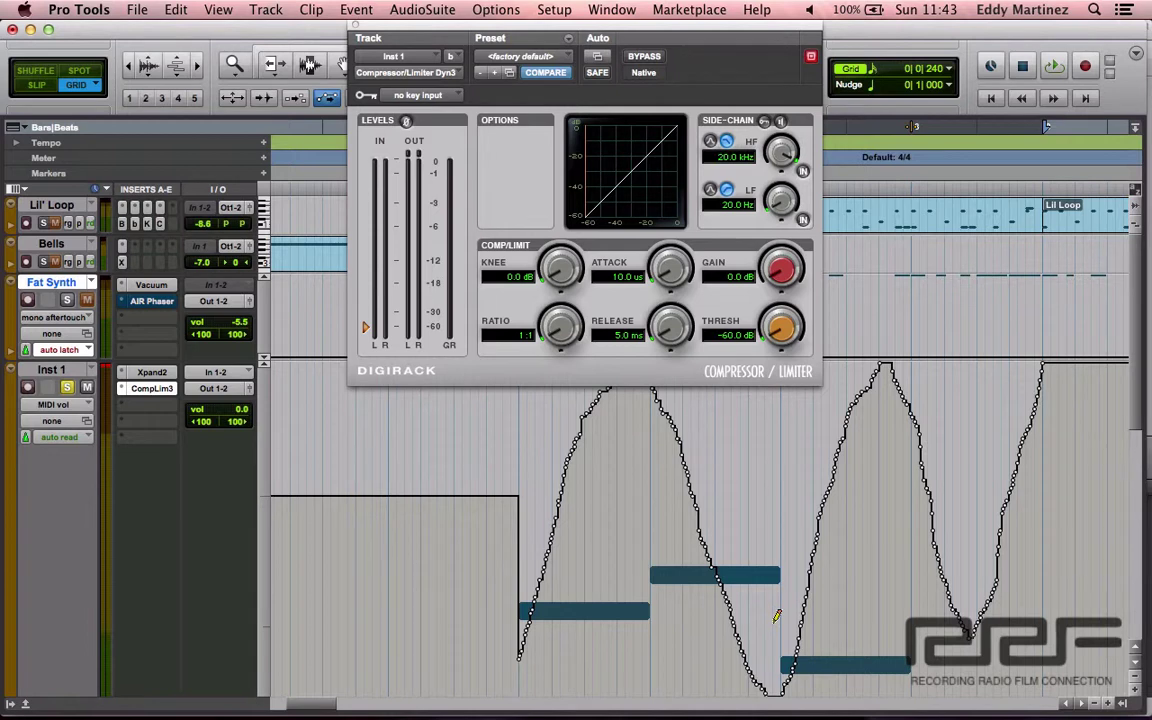
# Step: Look through the compressor's list of factory presets without choosing one
pyautogui.click(549, 57)
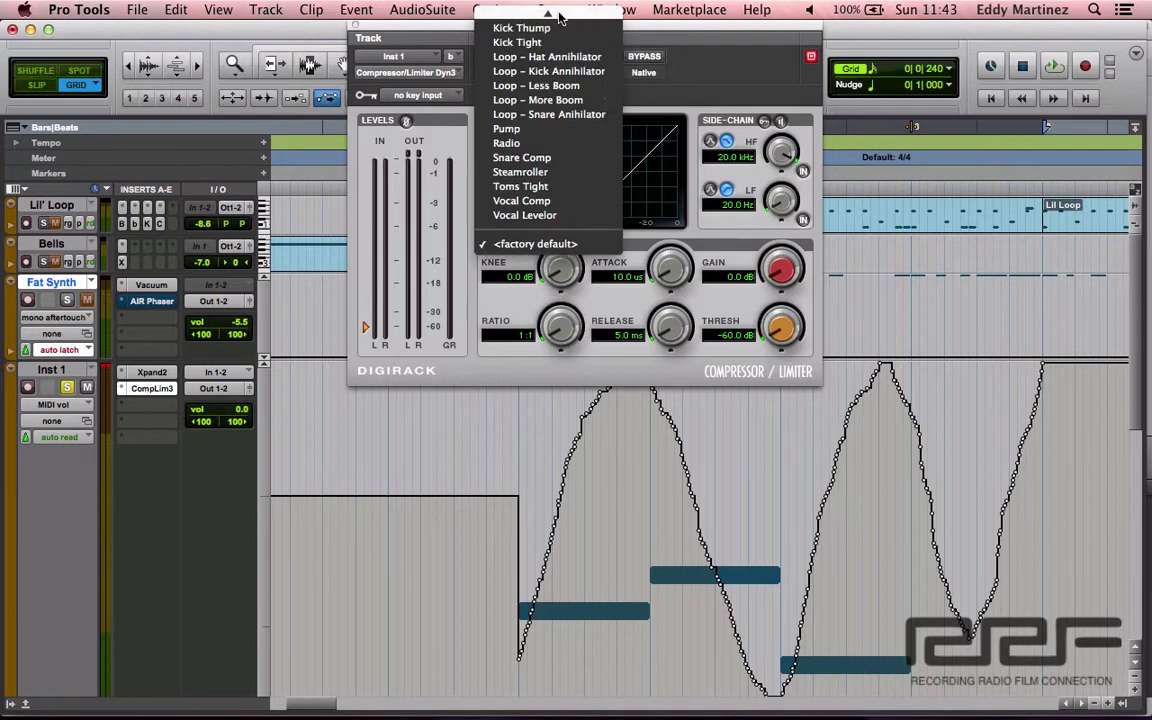
pyautogui.scroll(6, 548, 40)
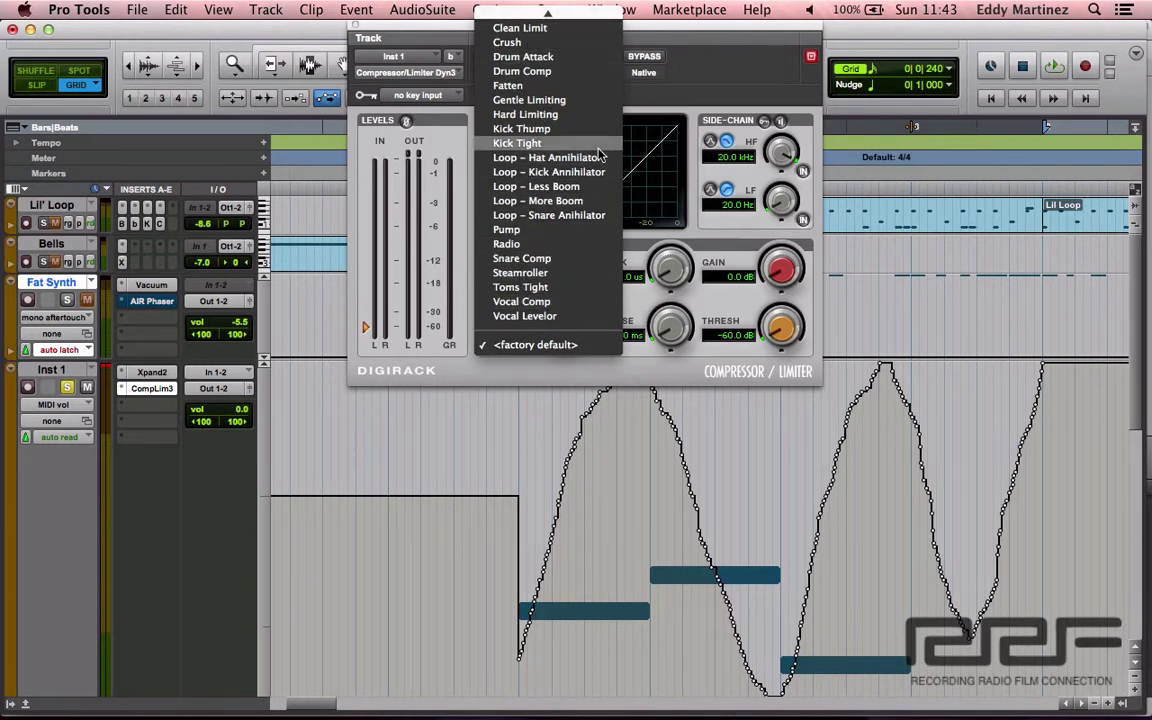
pyautogui.click(661, 103)
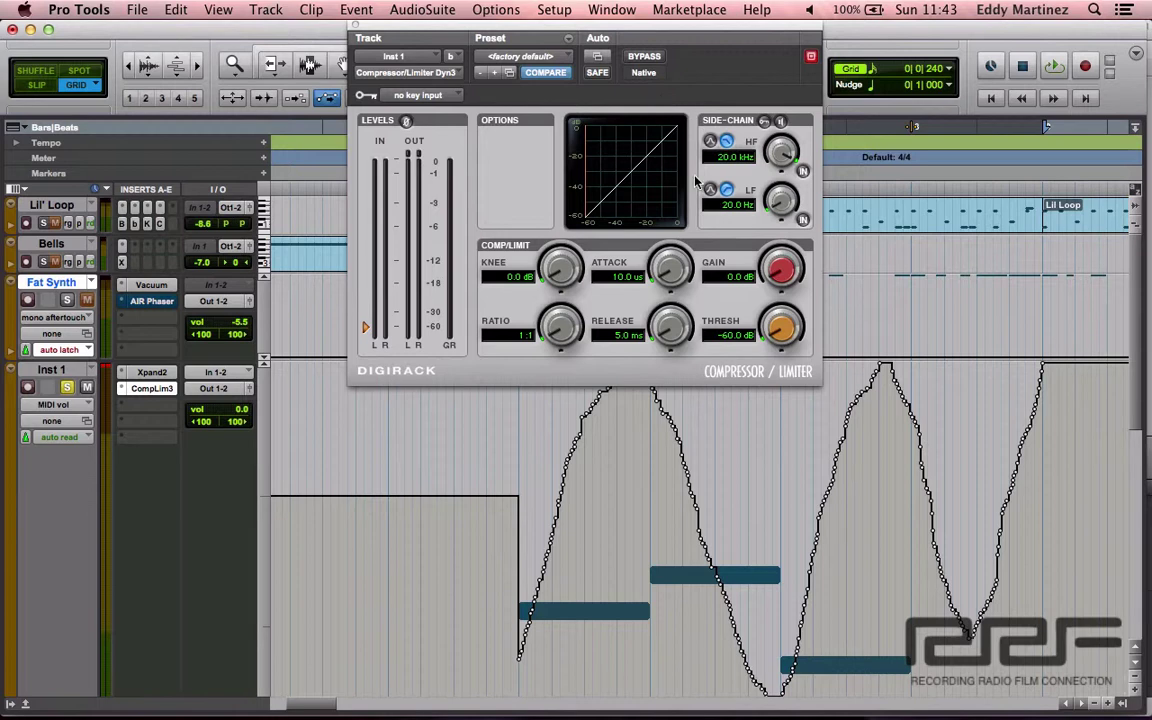
# Step: Set the compressor's threshold to -22.0 dB and raise its ratio to 3.0:1 while the loop plays
pyautogui.moveTo(781, 328); pyautogui.dragTo(757, 214)
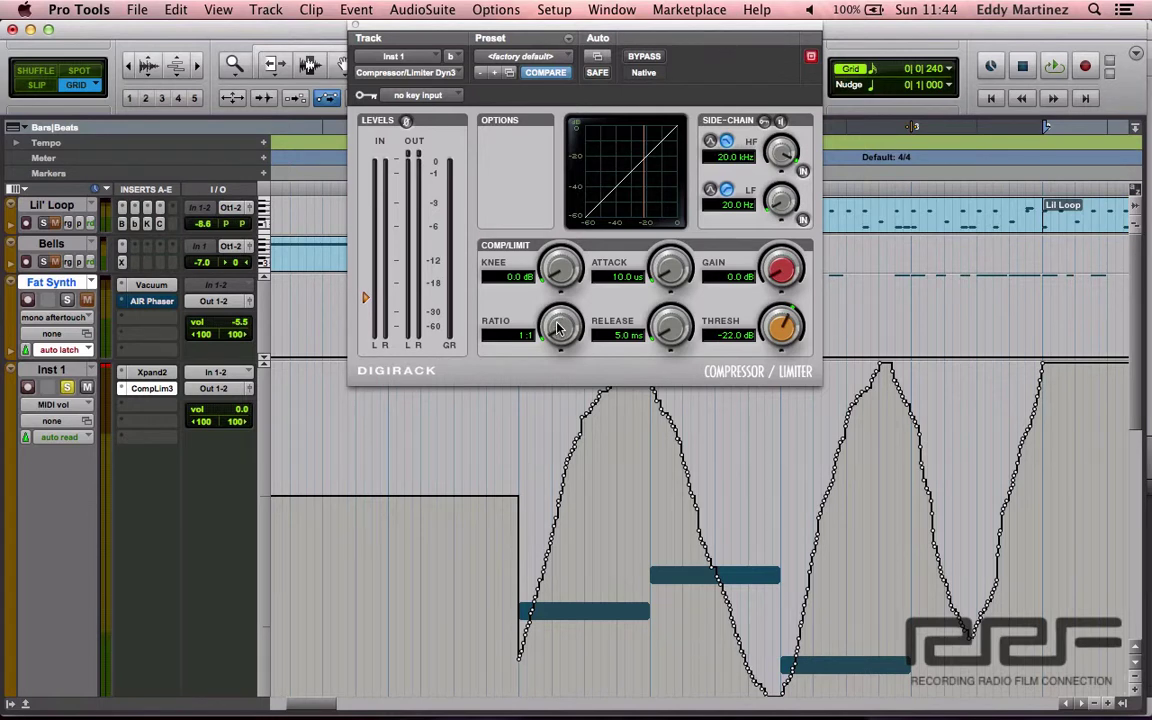
pyautogui.moveTo(555, 332); pyautogui.dragTo(556, 307)
pyautogui.moveTo(558, 333); pyautogui.dragTo(563, 412)
pyautogui.press('space')
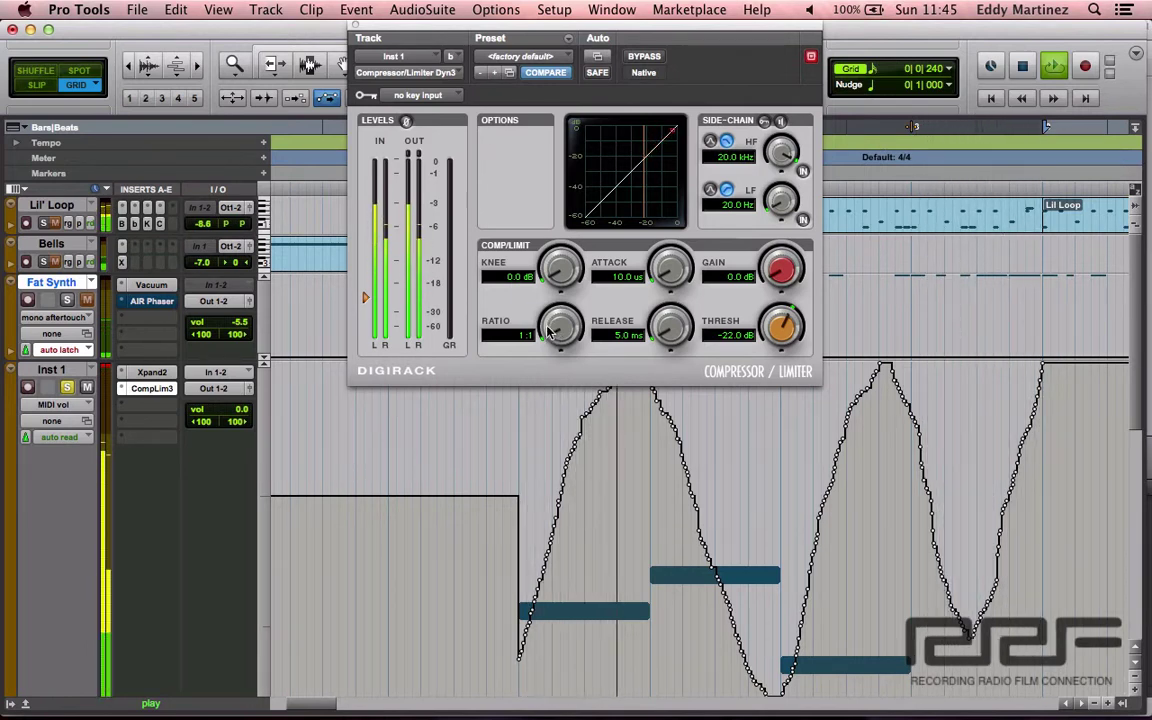
pyautogui.moveTo(549, 333); pyautogui.dragTo(544, 289)
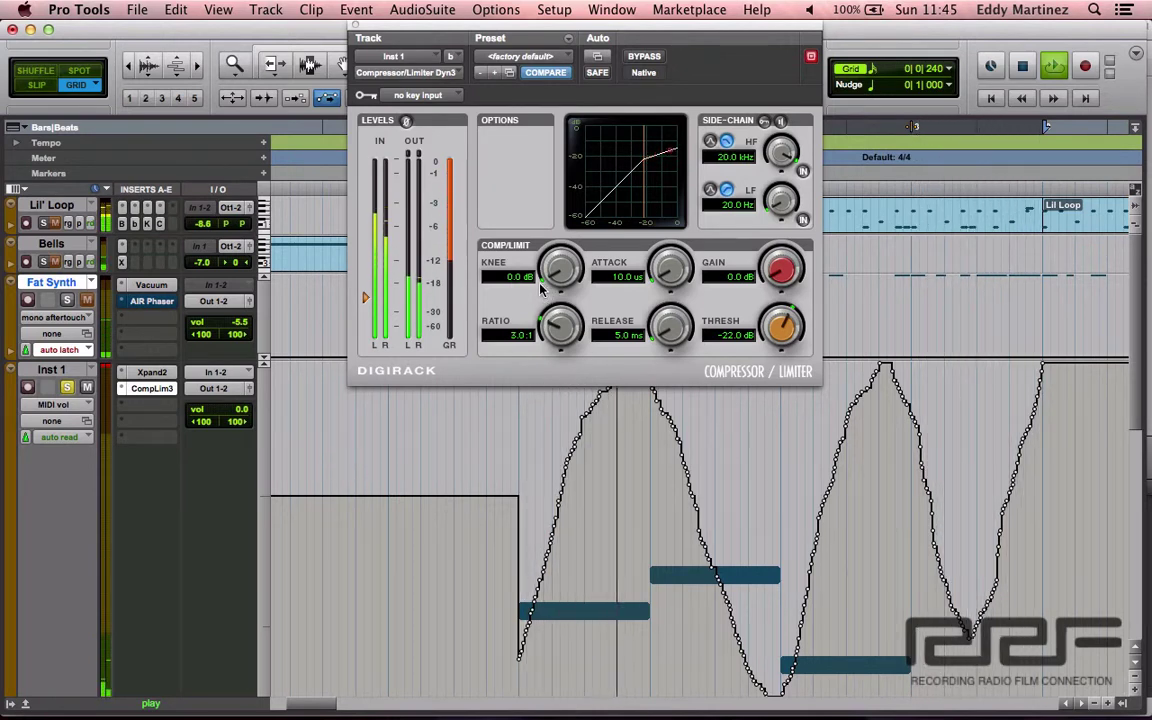
pyautogui.moveTo(540, 289)
pyautogui.mouseDown()
pyautogui.moveTo(541, 279)
pyautogui.moveTo(541, 290)
pyautogui.mouseUp()
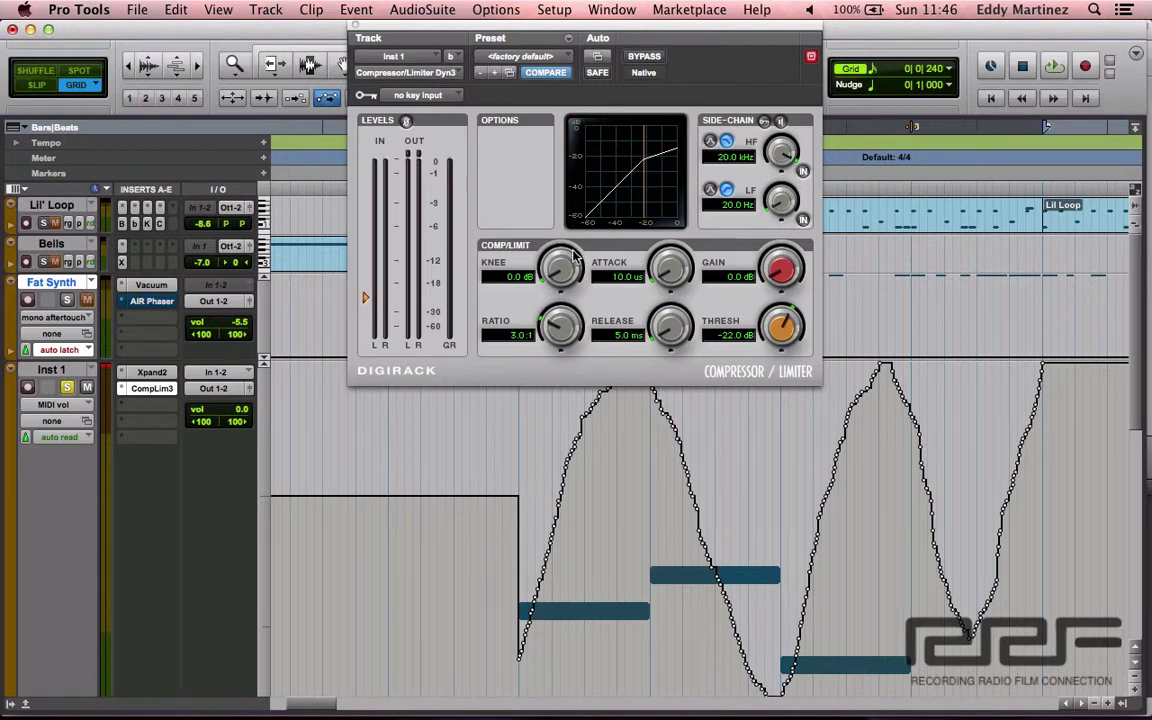
# Step: Soften the compressor's knee to 13.5 dB while the loop plays
pyautogui.moveTo(561, 272); pyautogui.dragTo(578, 333)
pyautogui.press('space')
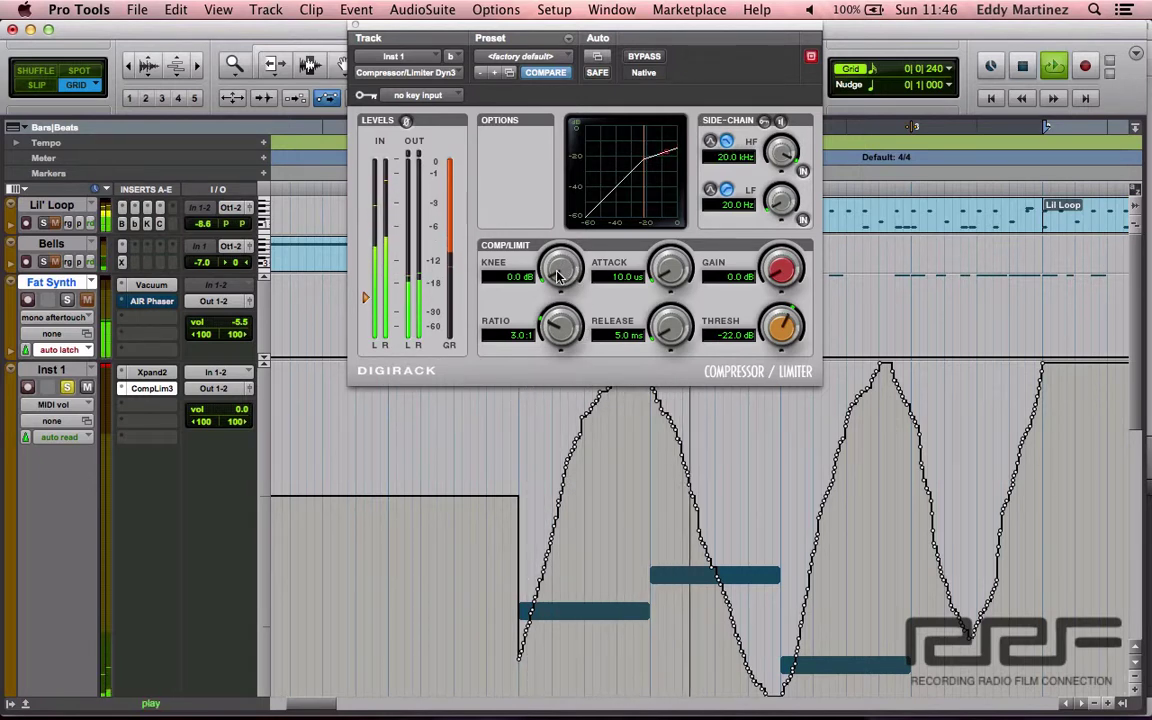
pyautogui.moveTo(558, 273); pyautogui.dragTo(543, 196)
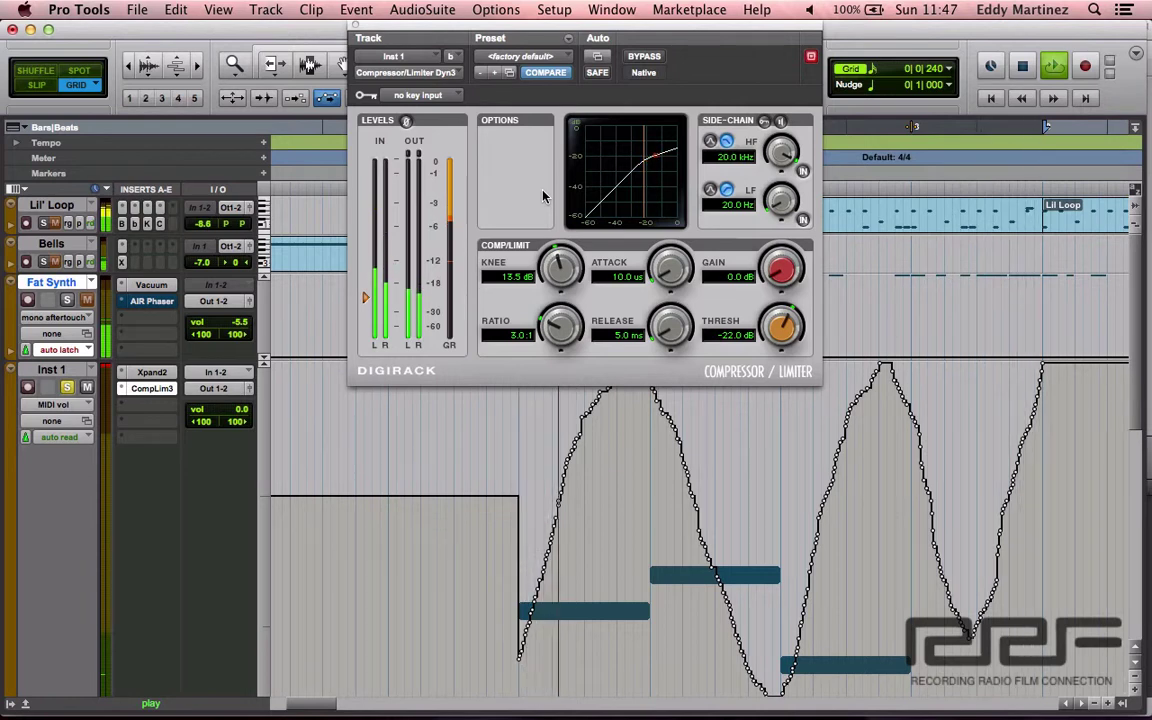
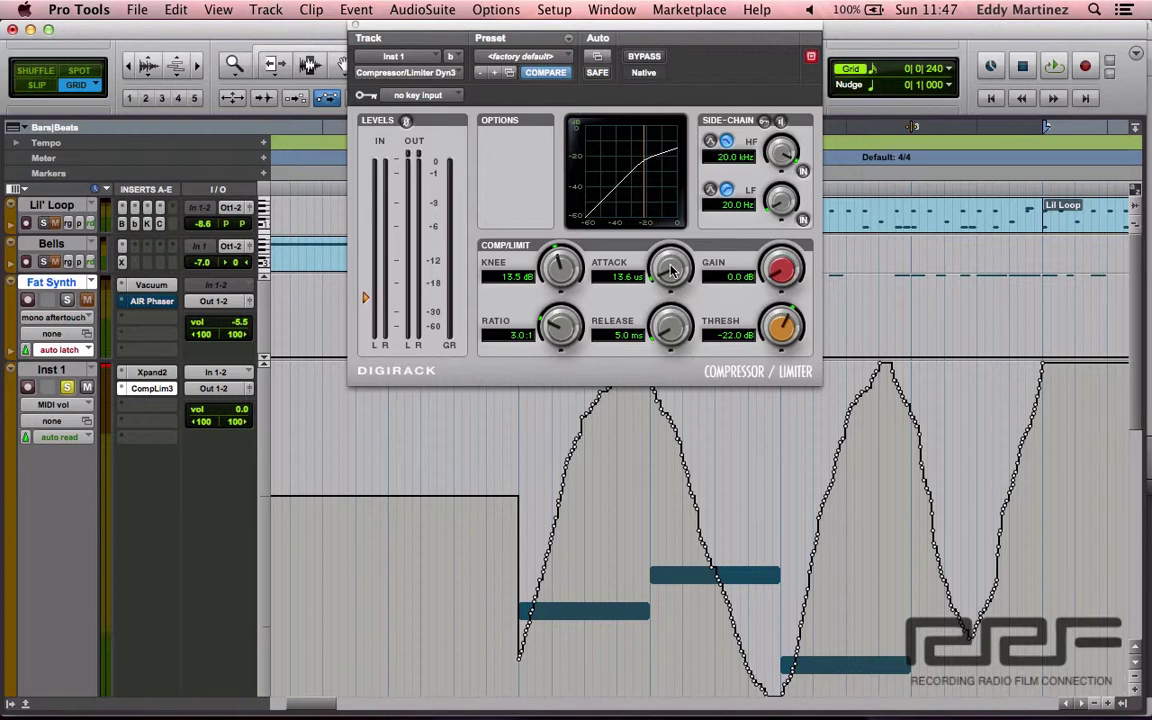
# Step: Try different attack times during loop playback, settle on 5.1 ms, and stop playback
pyautogui.moveTo(672, 270); pyautogui.dragTo(641, 184)
pyautogui.moveTo(641, 184); pyautogui.dragTo(676, 447)
pyautogui.press('space')
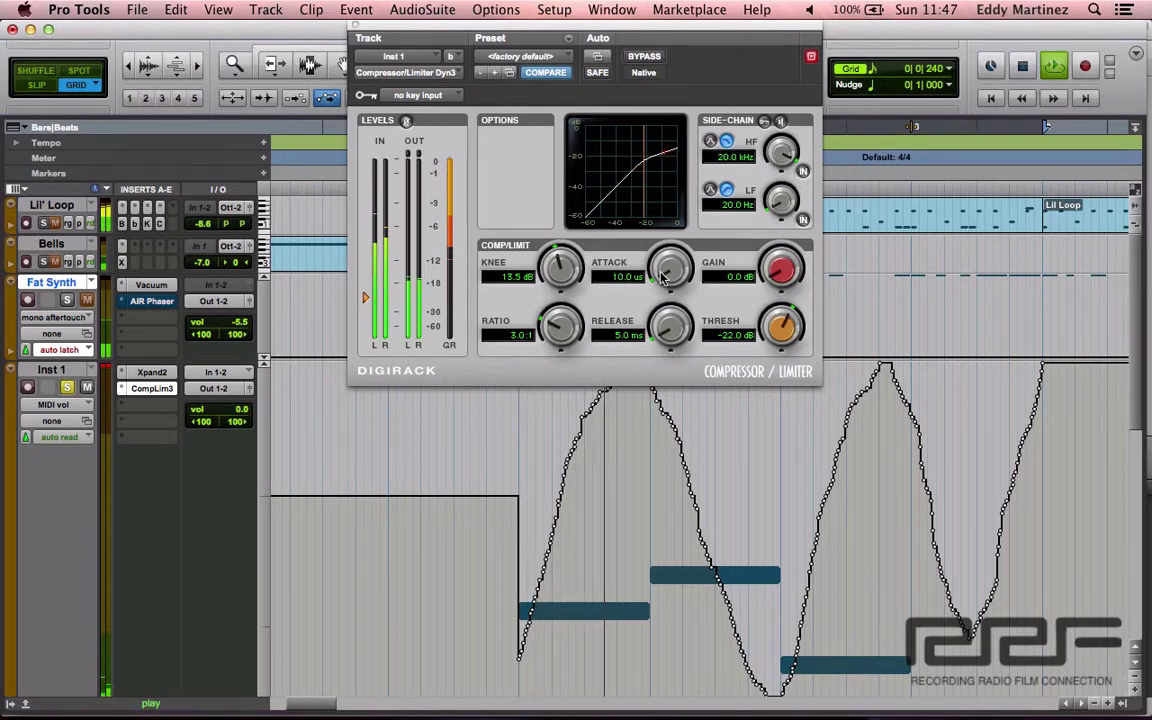
pyautogui.moveTo(668, 272); pyautogui.dragTo(658, 171)
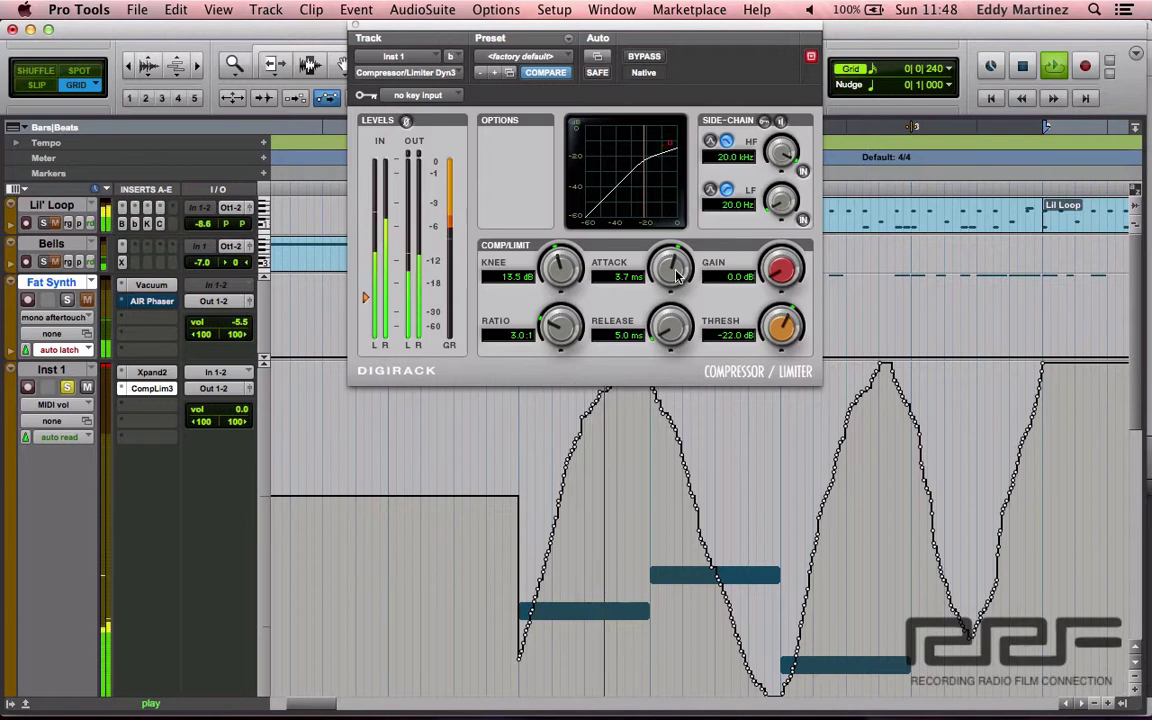
pyautogui.moveTo(676, 270); pyautogui.dragTo(676, 268)
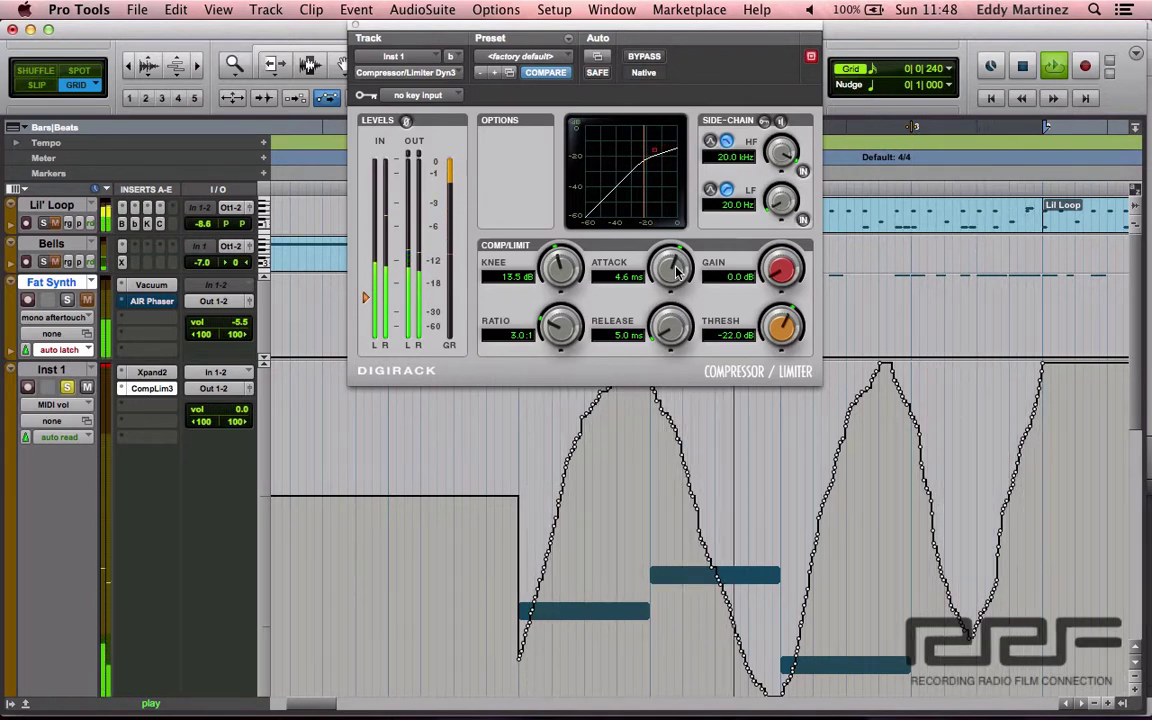
pyautogui.scroll(-5, 676, 272)
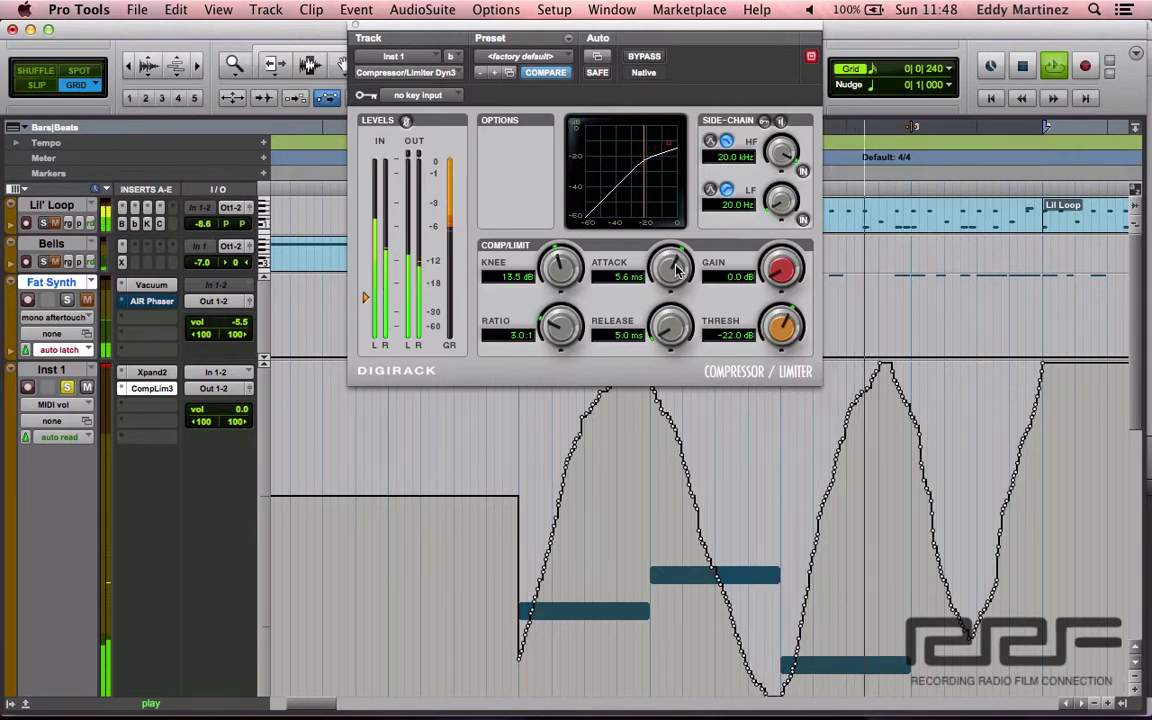
pyautogui.scroll(-4, 676, 274)
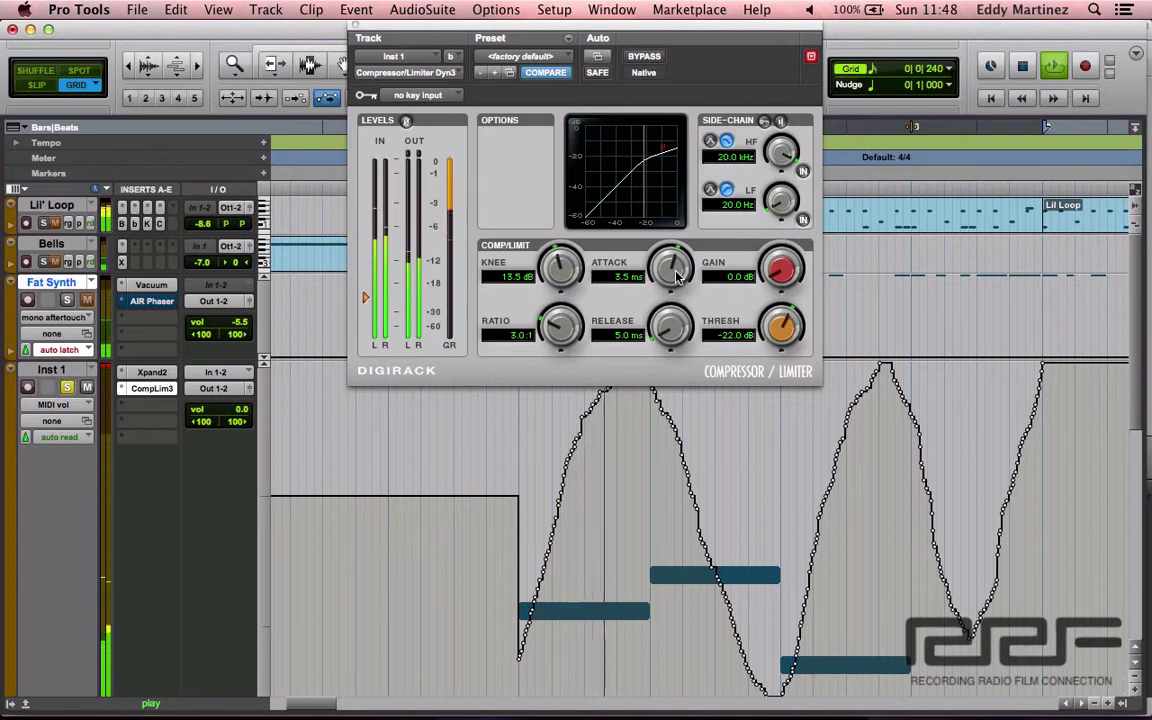
pyautogui.scroll(-5, 676, 276)
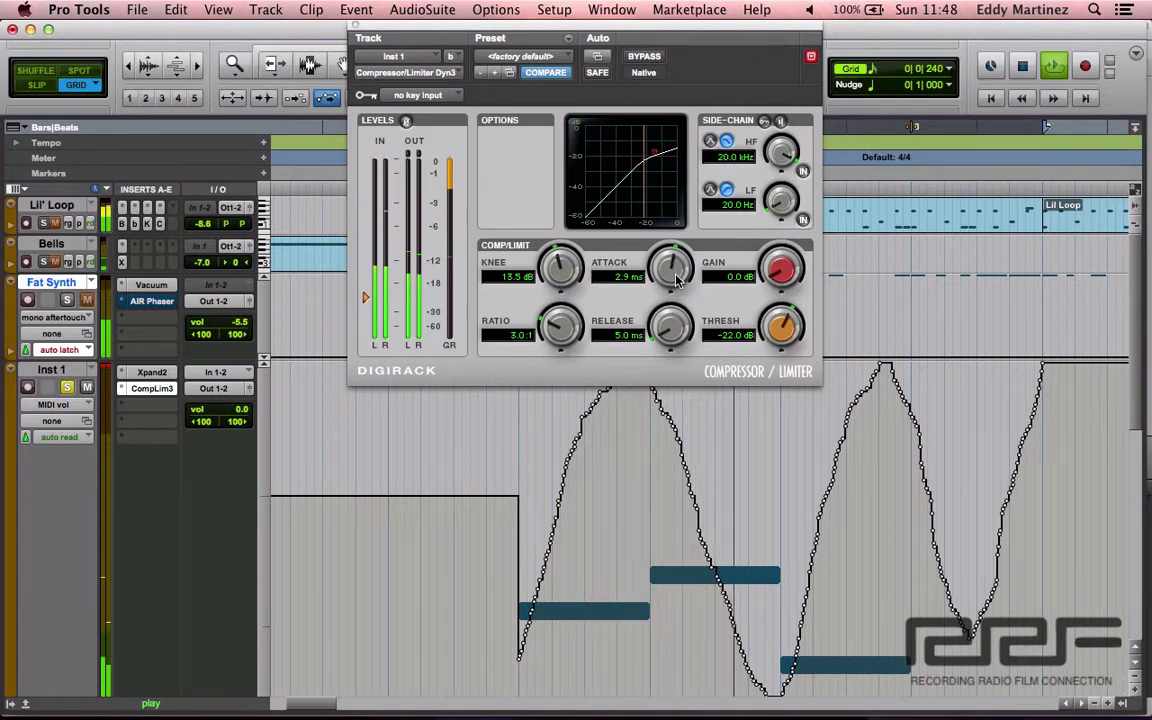
pyautogui.scroll(1, 676, 278)
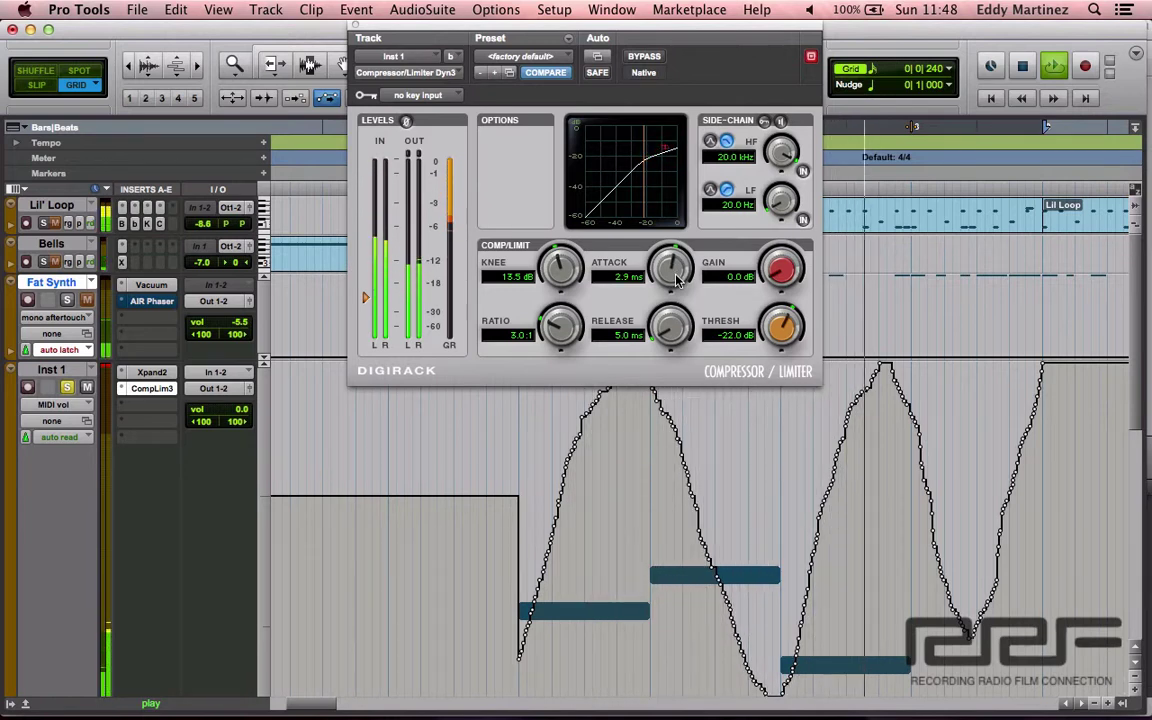
pyautogui.moveTo(676, 279); pyautogui.dragTo(677, 270)
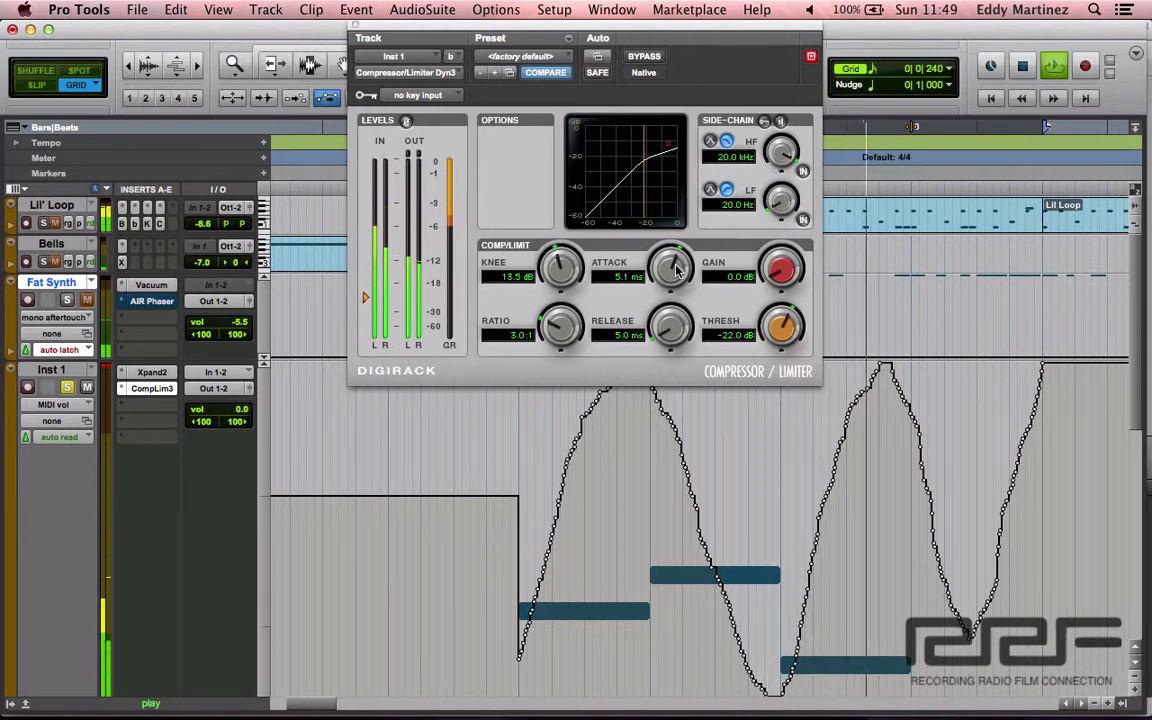
pyautogui.press('space')
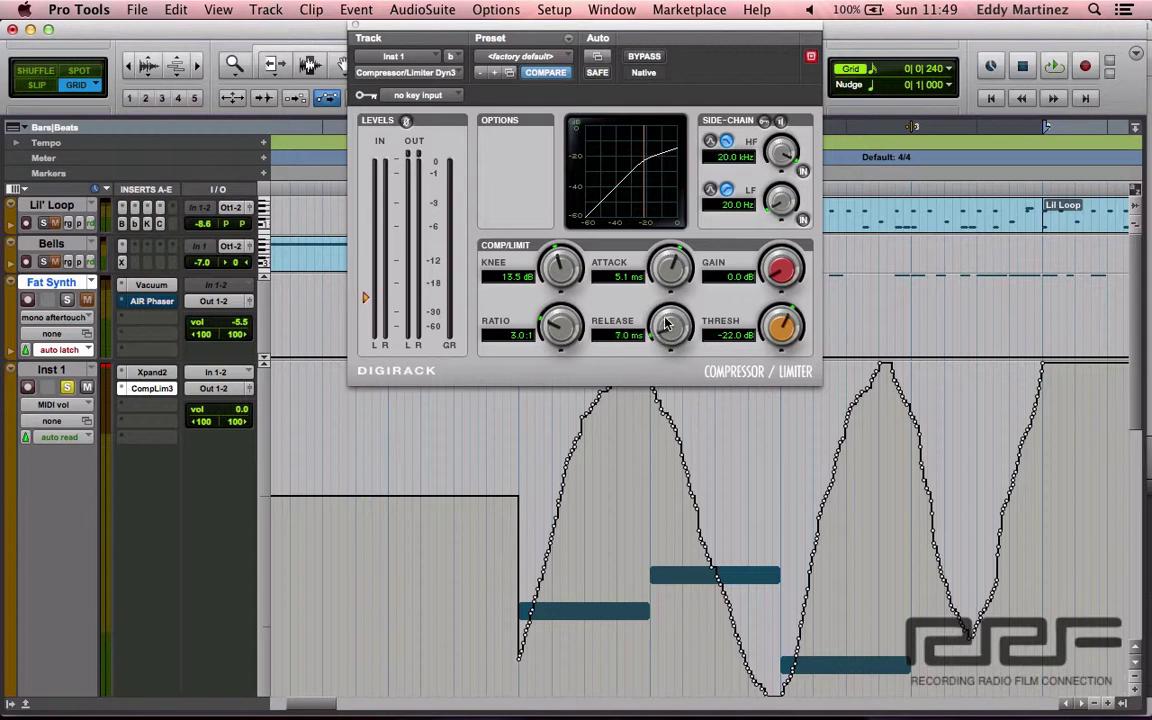
# Step: Drop the release to its 5.0 ms minimum, play the loop, and raise the release to 37.0 ms
pyautogui.moveTo(668, 355); pyautogui.dragTo(661, 429)
pyautogui.moveTo(640, 305); pyautogui.dragTo(666, 455)
pyautogui.press('space')
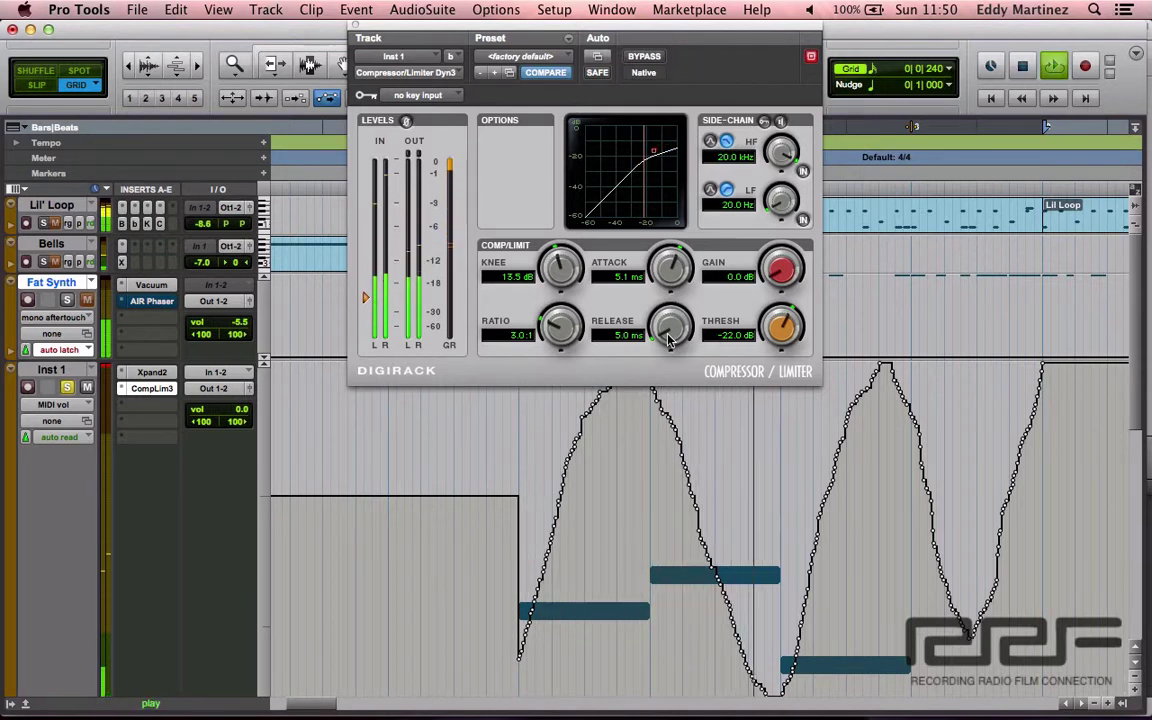
pyautogui.moveTo(670, 340); pyautogui.dragTo(644, 261)
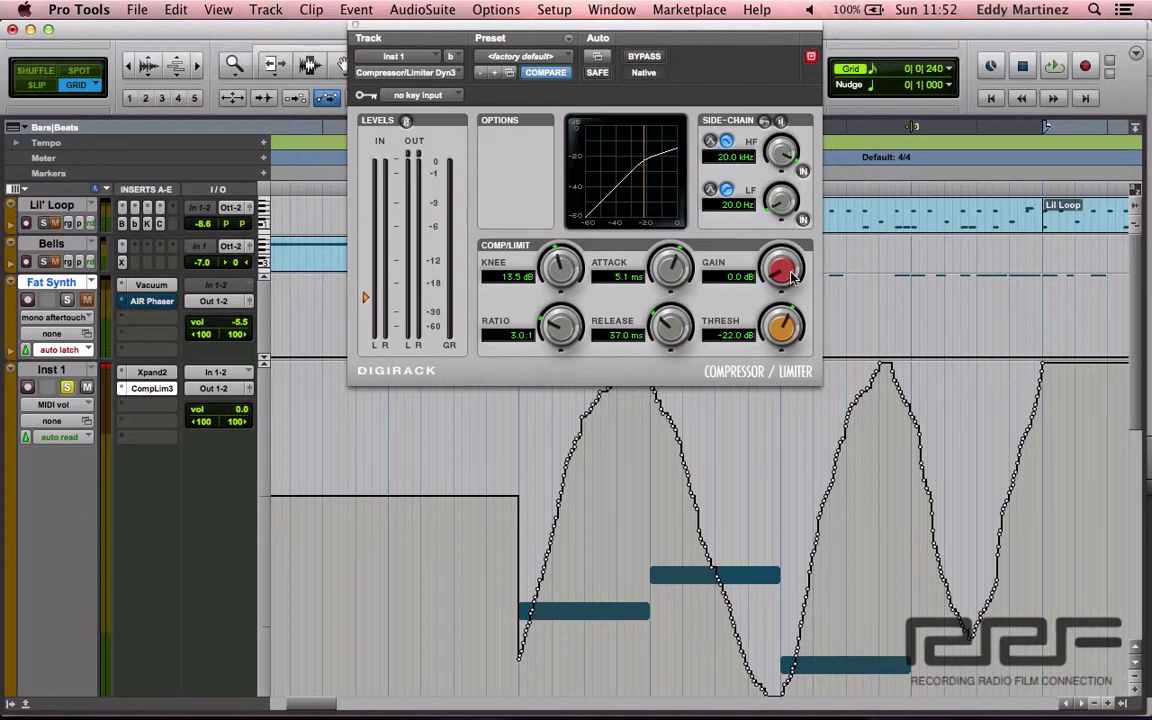
# Step: Add 2.0 dB of makeup gain during loop playback and bypass the compressor for comparison
pyautogui.press('space')
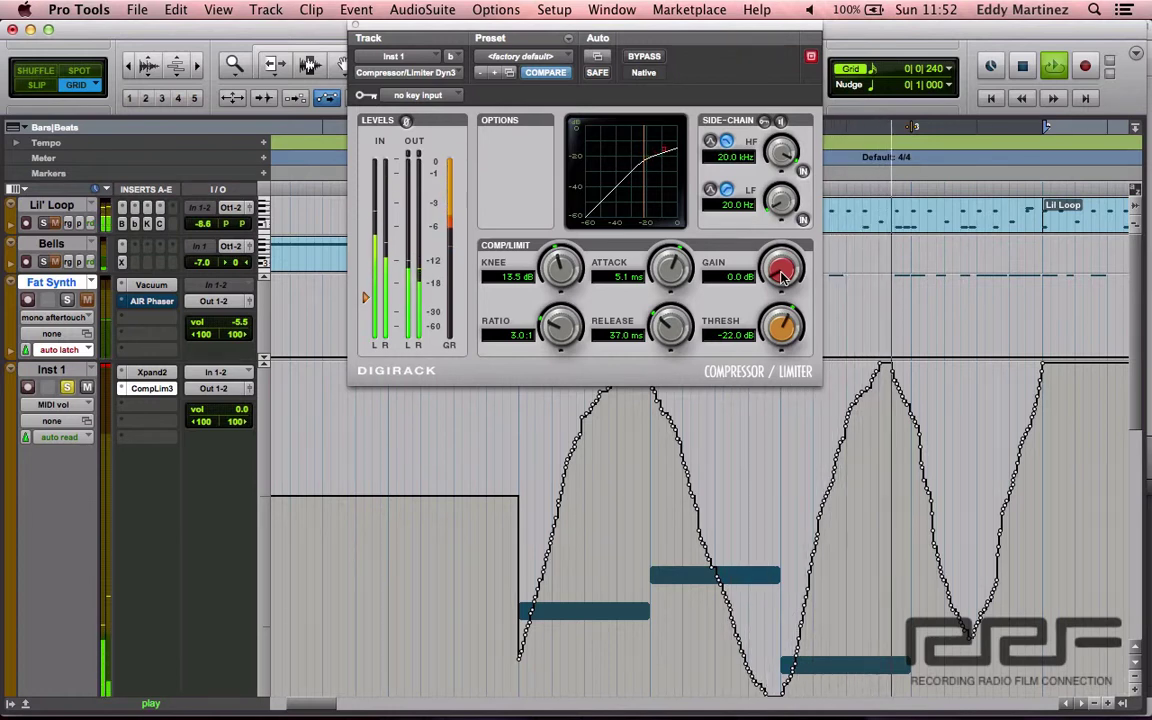
pyautogui.moveTo(783, 274); pyautogui.dragTo(783, 269)
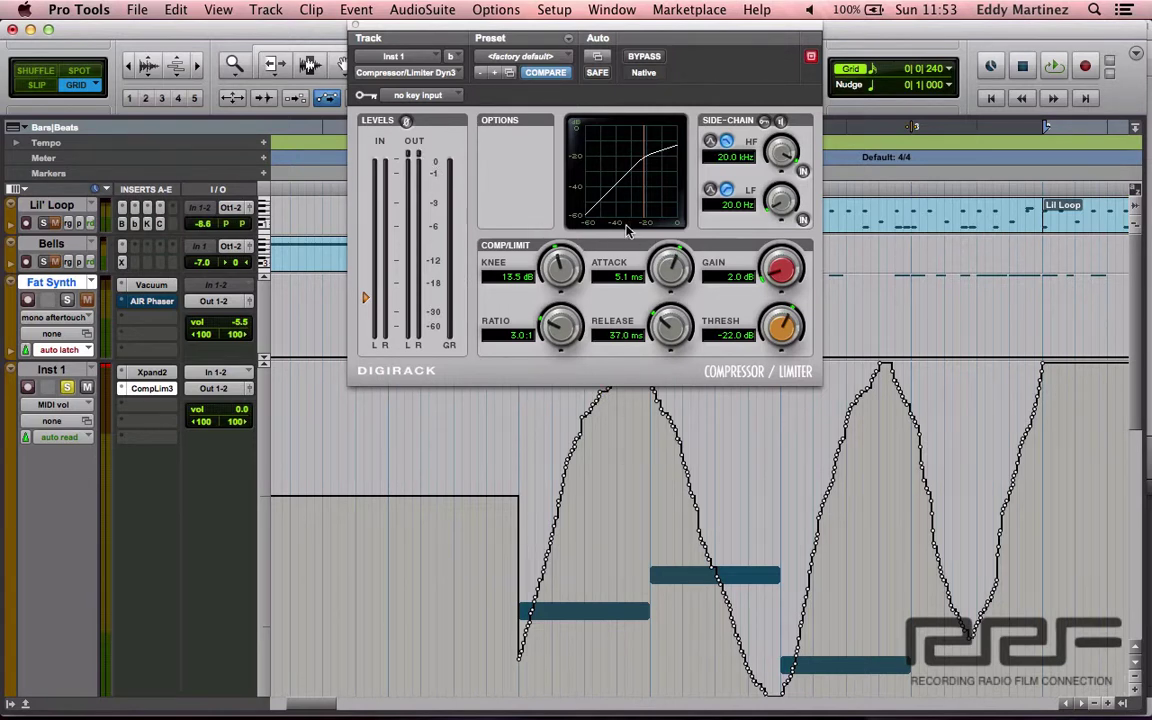
pyautogui.click(640, 57)
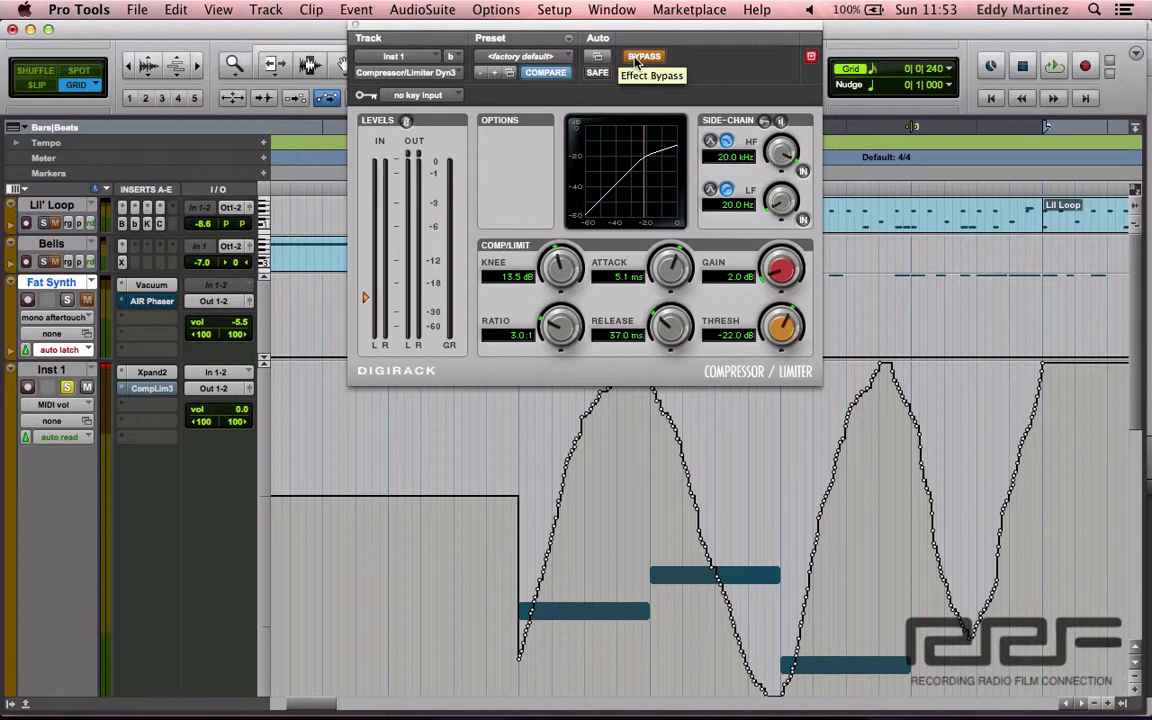
# Step: Play the loop while toggling the compressor's bypass for comparison, leave the effect active, and stop playback
pyautogui.press('space')
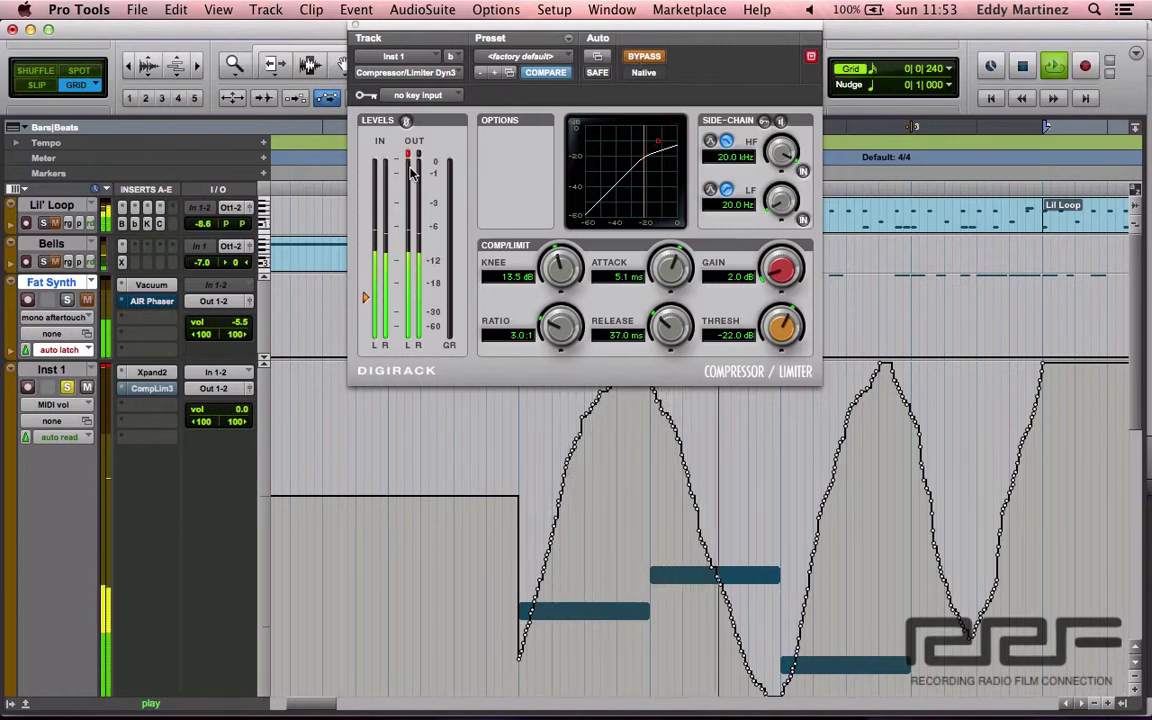
pyautogui.click(640, 58)
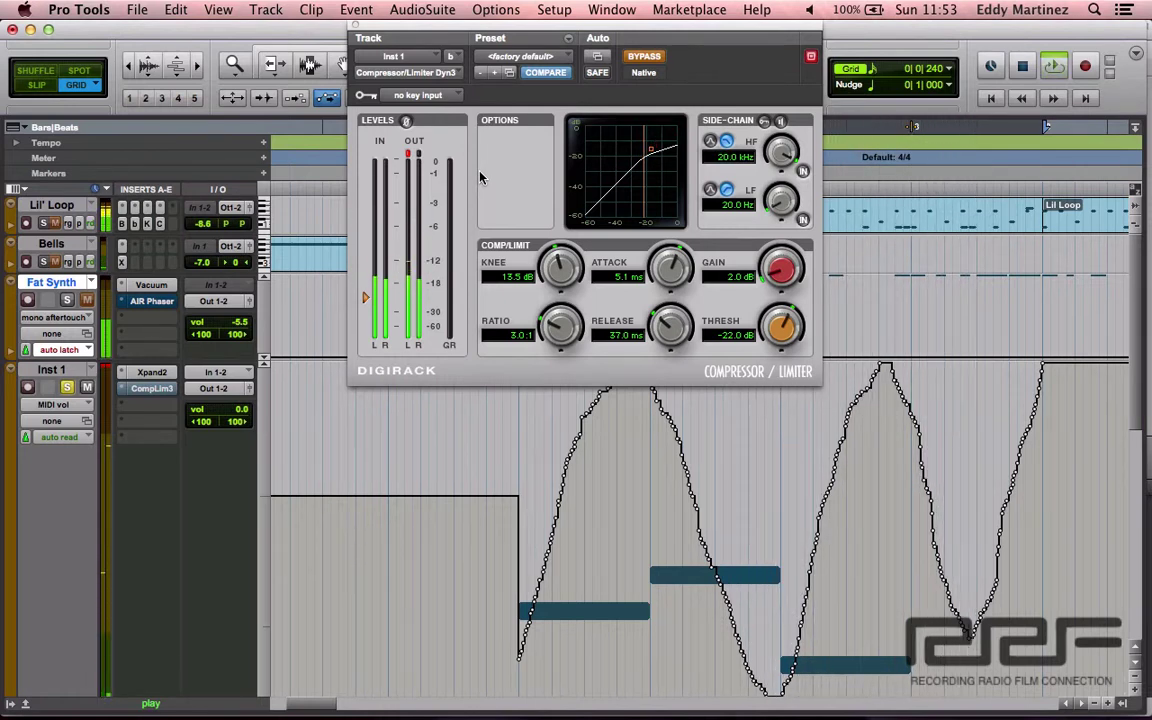
pyautogui.click(643, 57)
pyautogui.press('space')
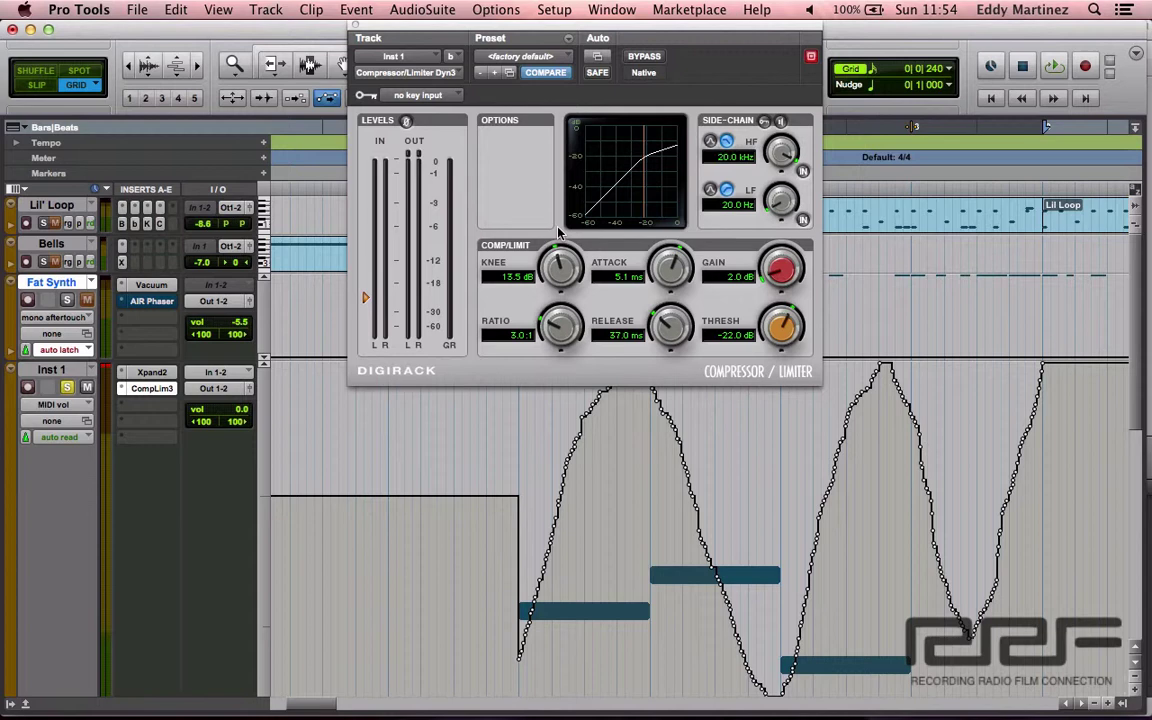
# Step: Raise the compressor's gain to 6.4 dB during loop playback, close the plug-in, and unsolo the Inst 1 track
pyautogui.press('space')
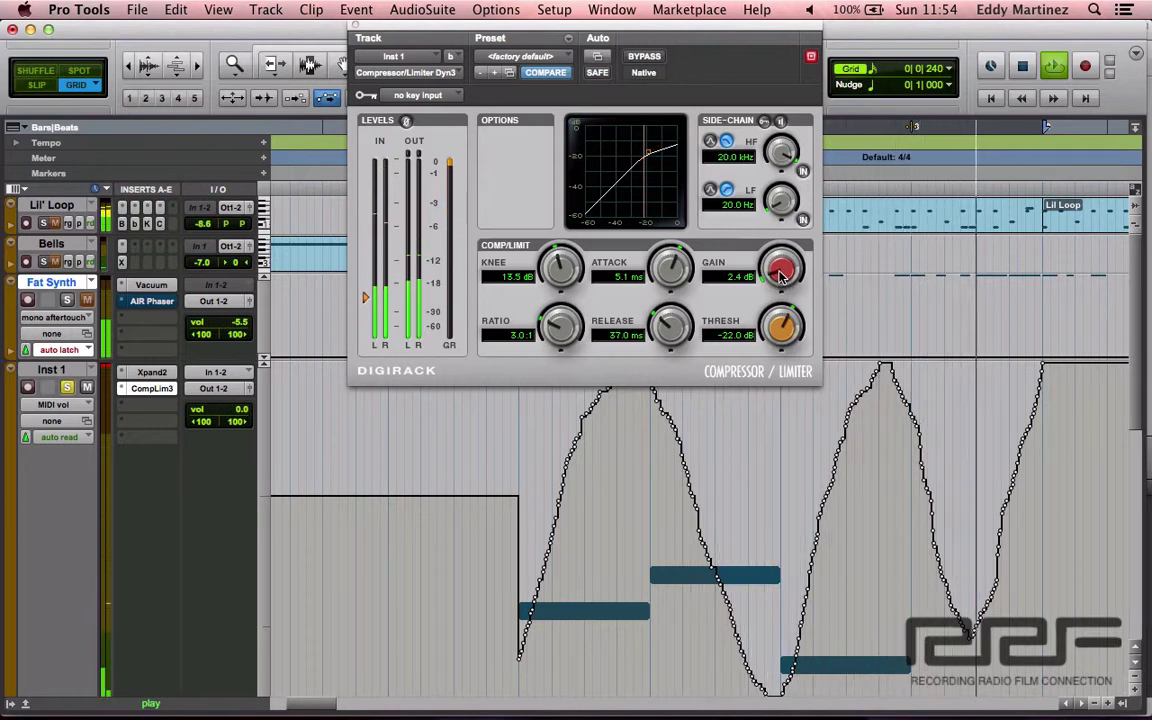
pyautogui.moveTo(782, 276); pyautogui.dragTo(782, 261)
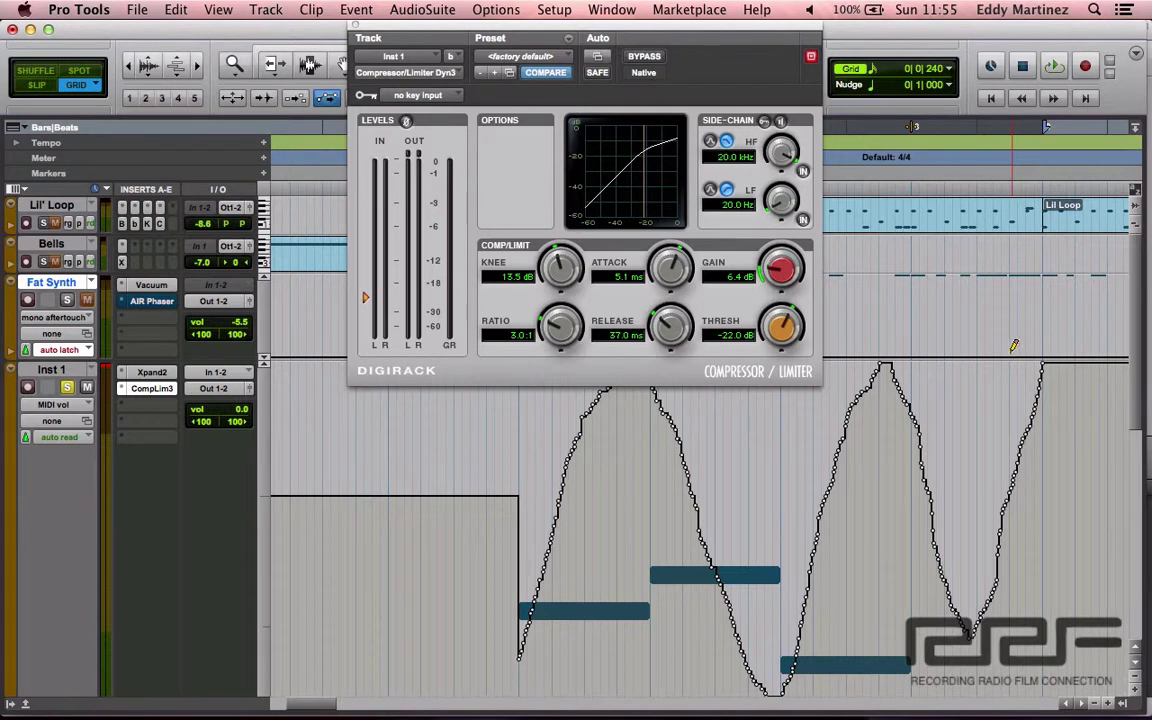
pyautogui.click(356, 24)
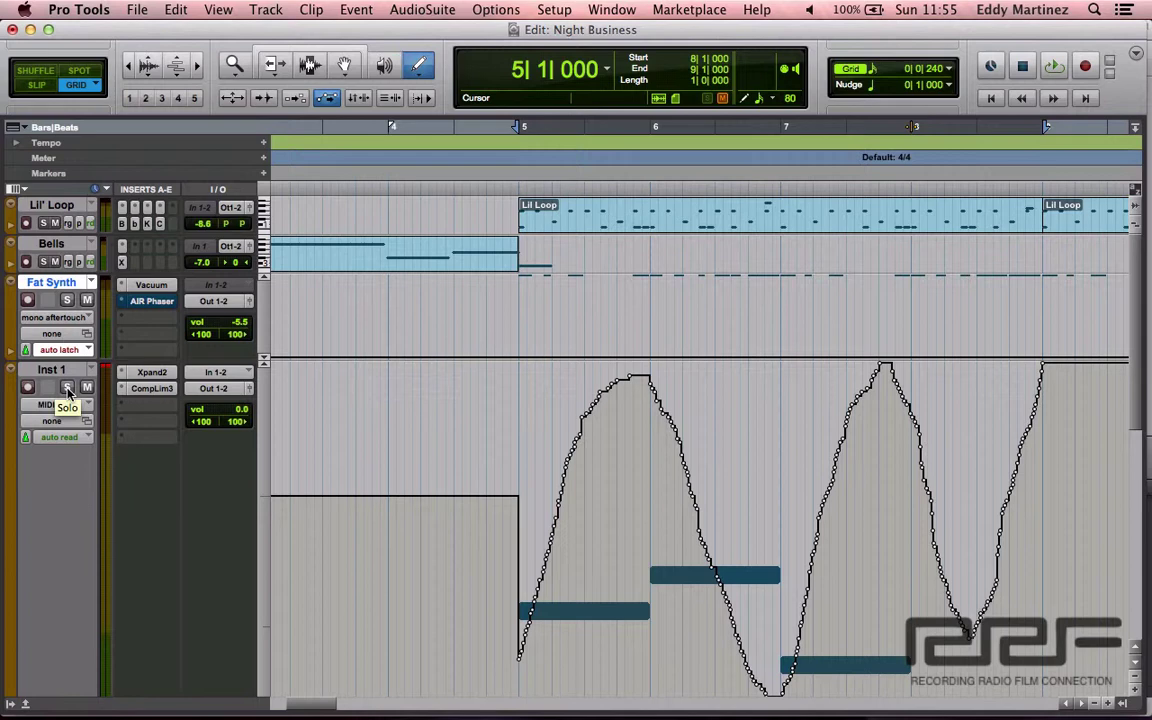
# Step: Play the full mix, lower the gain of Inst 1's compressor to 4.0 dB, stop playback, and close the plug-in
pyautogui.press('space')
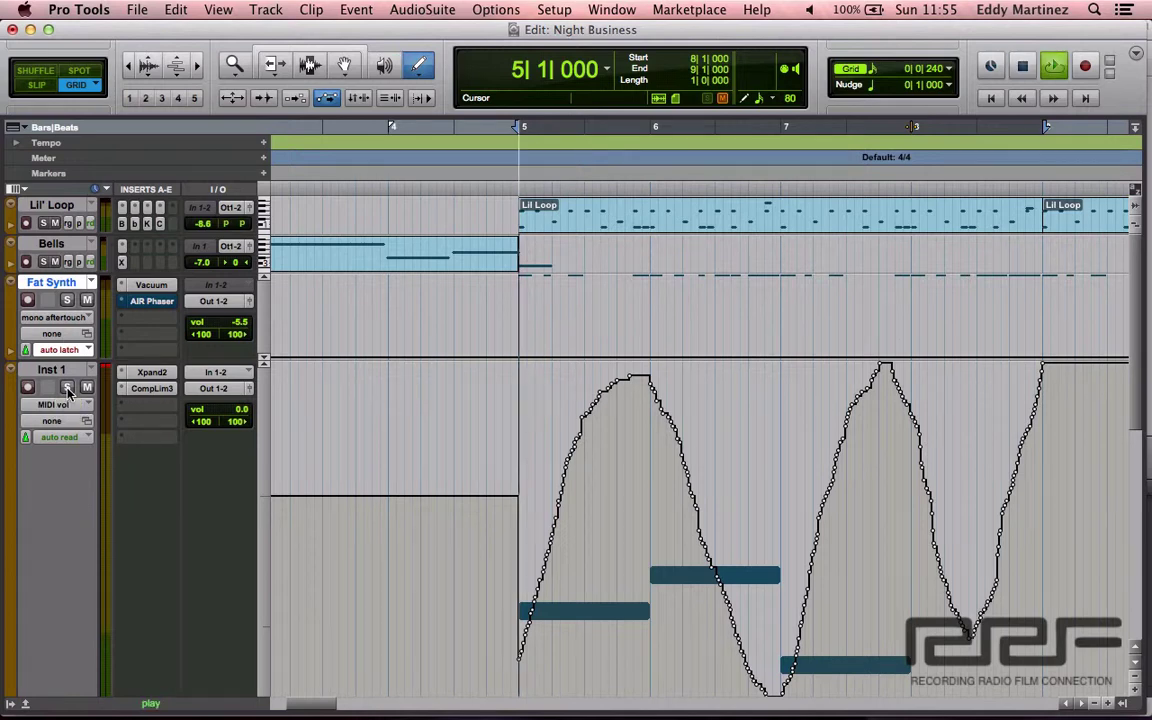
pyautogui.click(236, 372)
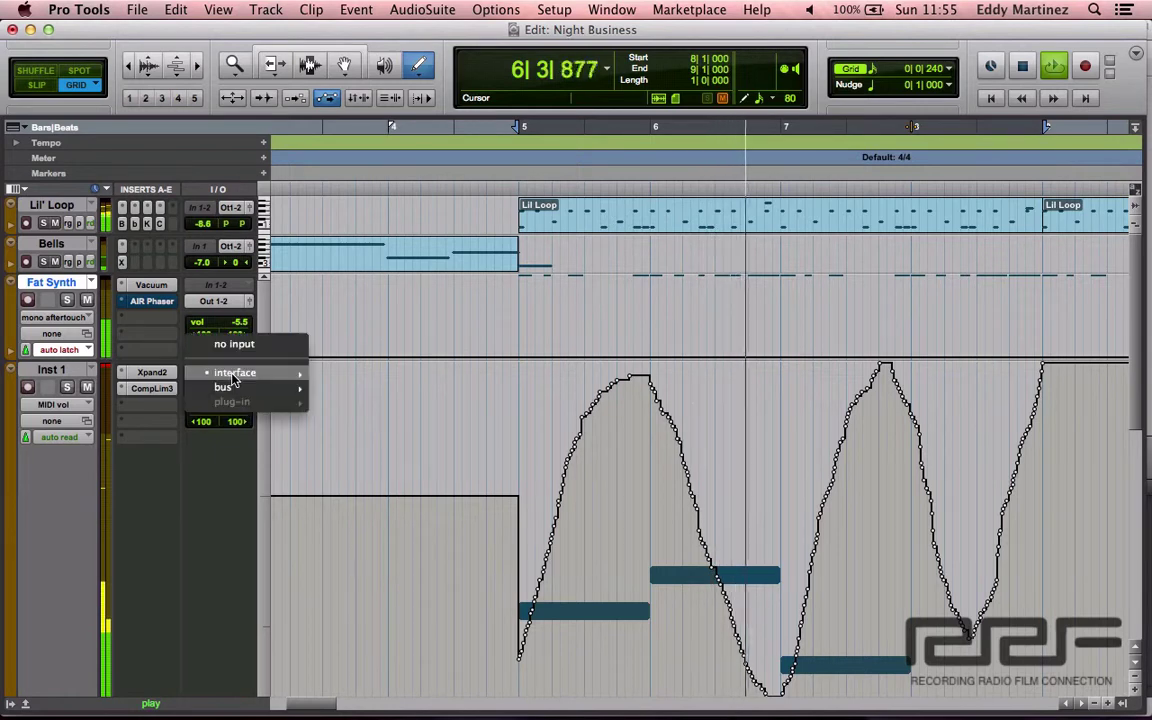
pyautogui.click(164, 501)
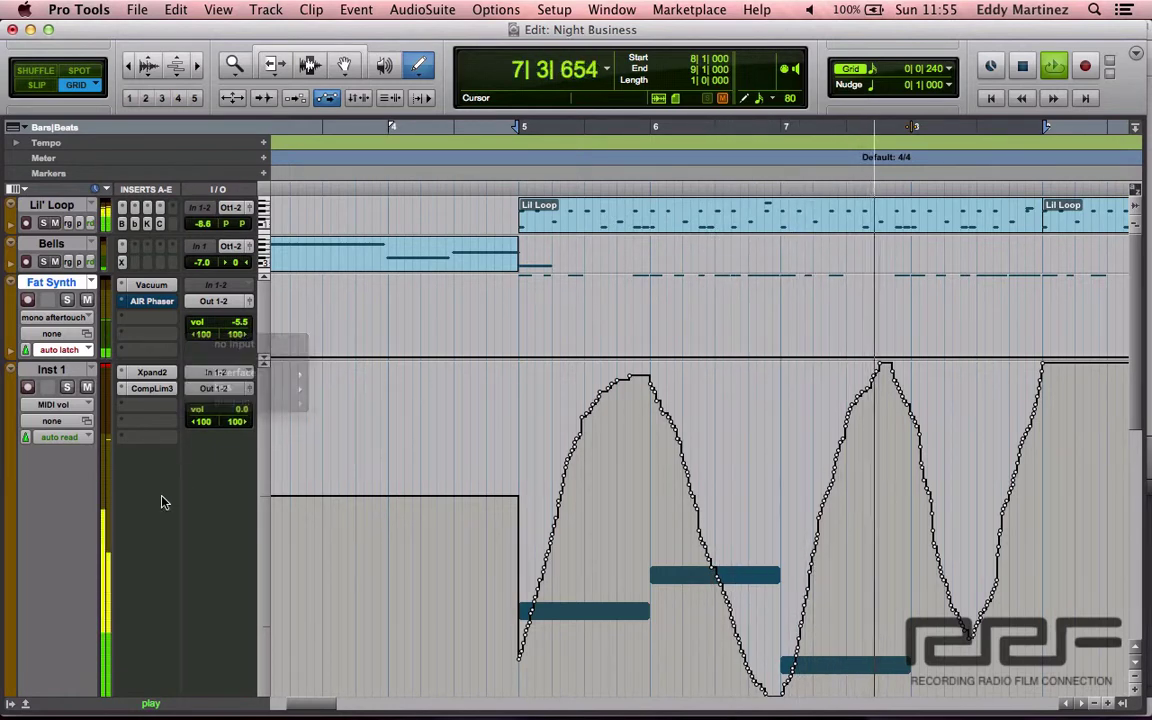
pyautogui.click(152, 388)
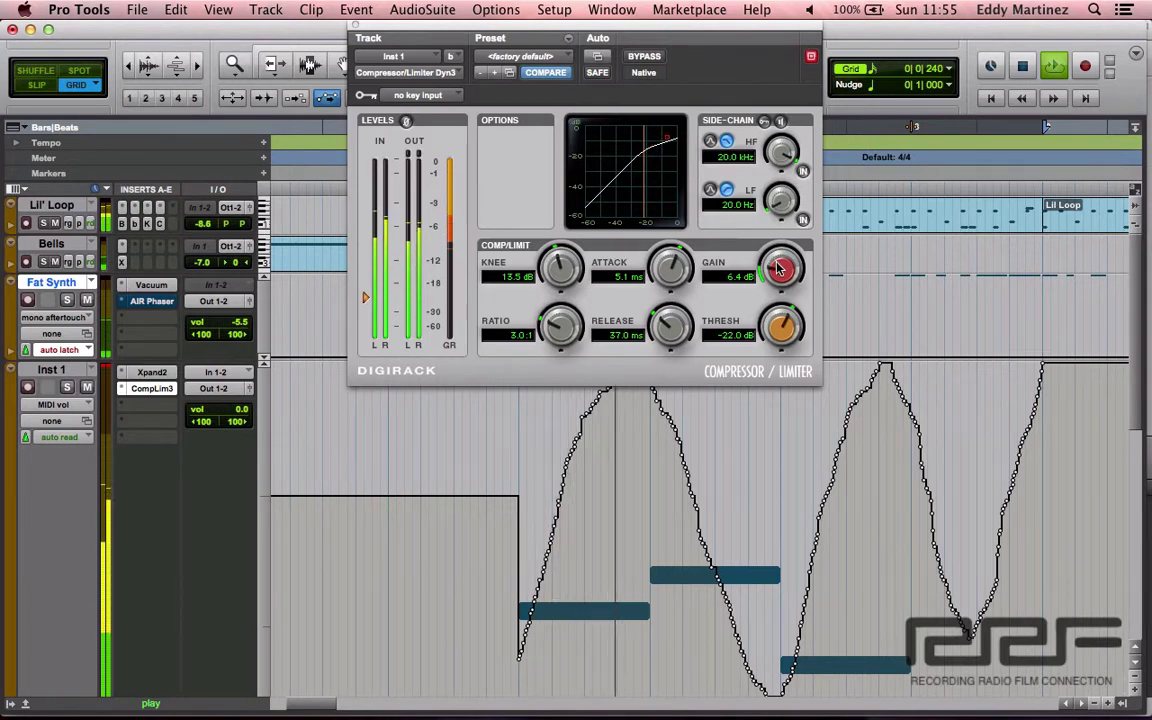
pyautogui.moveTo(779, 268); pyautogui.dragTo(780, 272)
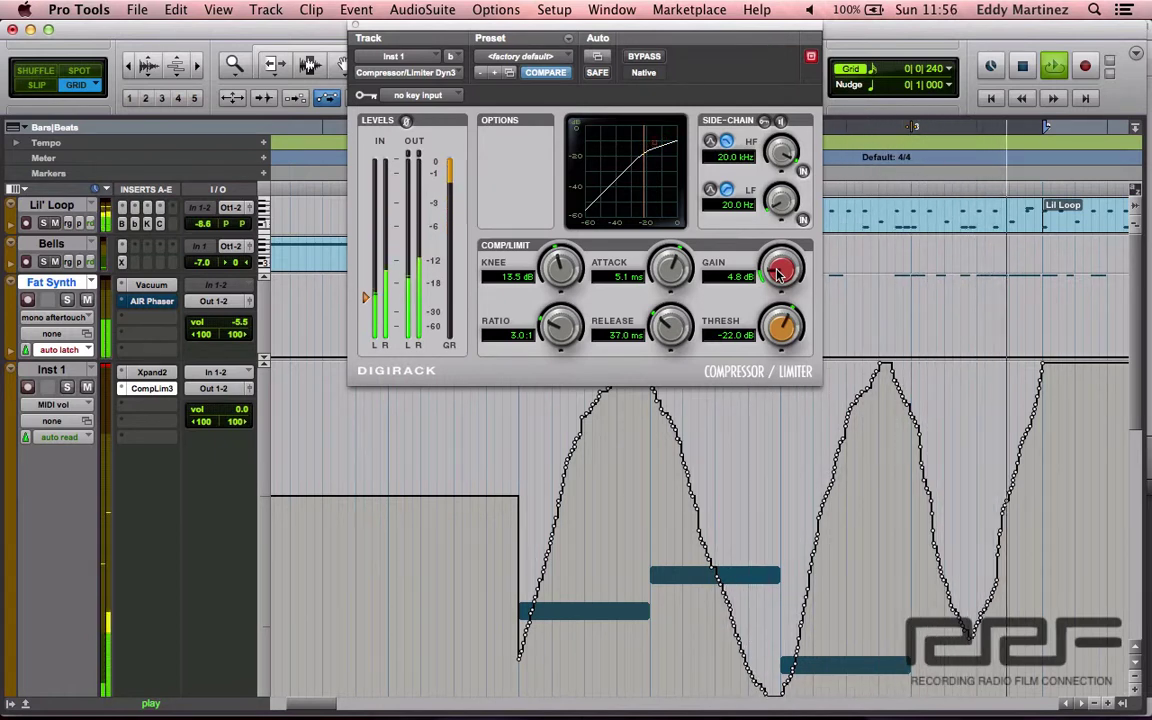
pyautogui.scroll(-2, 779, 276)
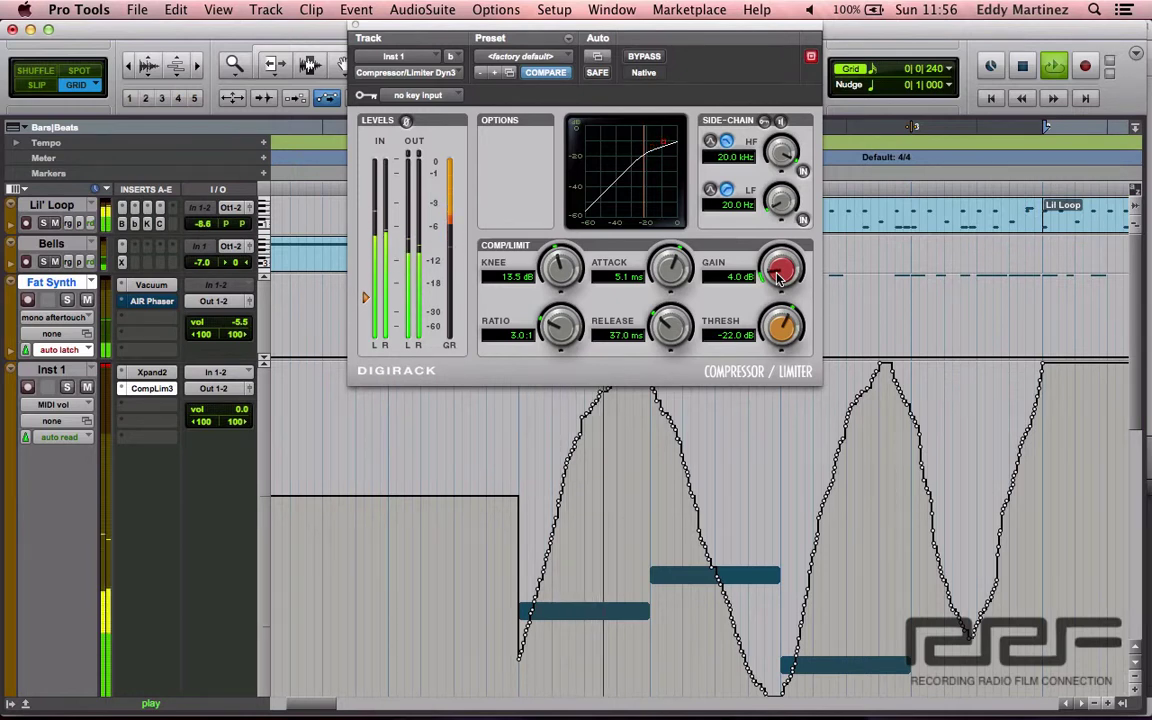
pyautogui.press('space')
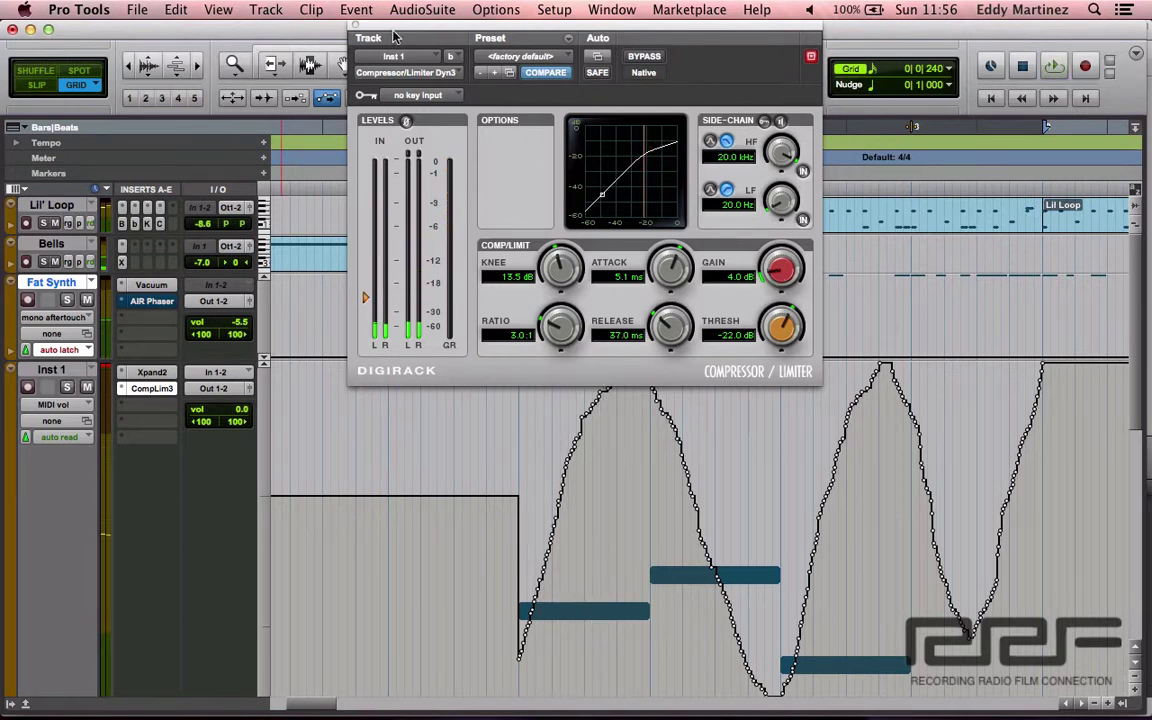
pyautogui.click(356, 26)
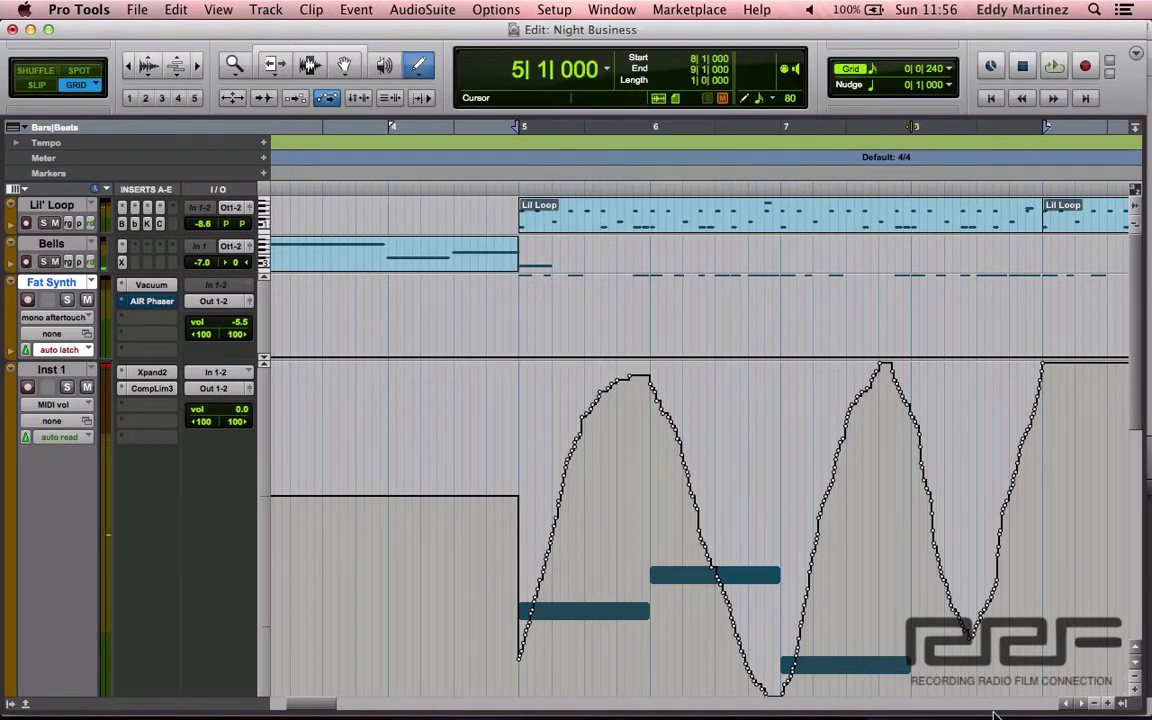